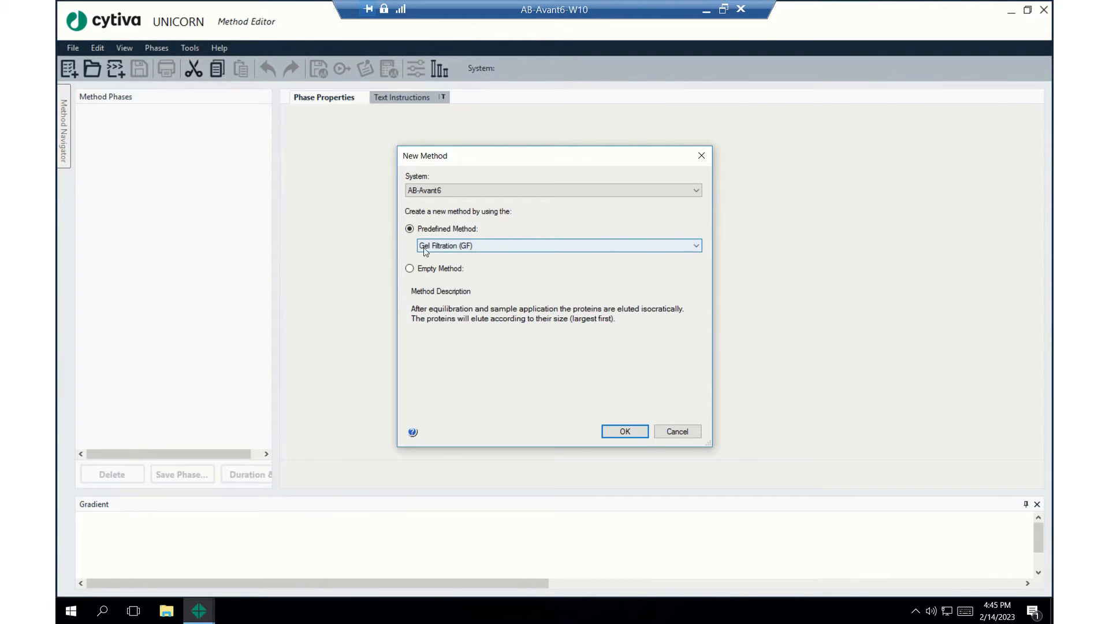
Create a new method from the predefined Gel Filtration (GF) method
click(441, 247)
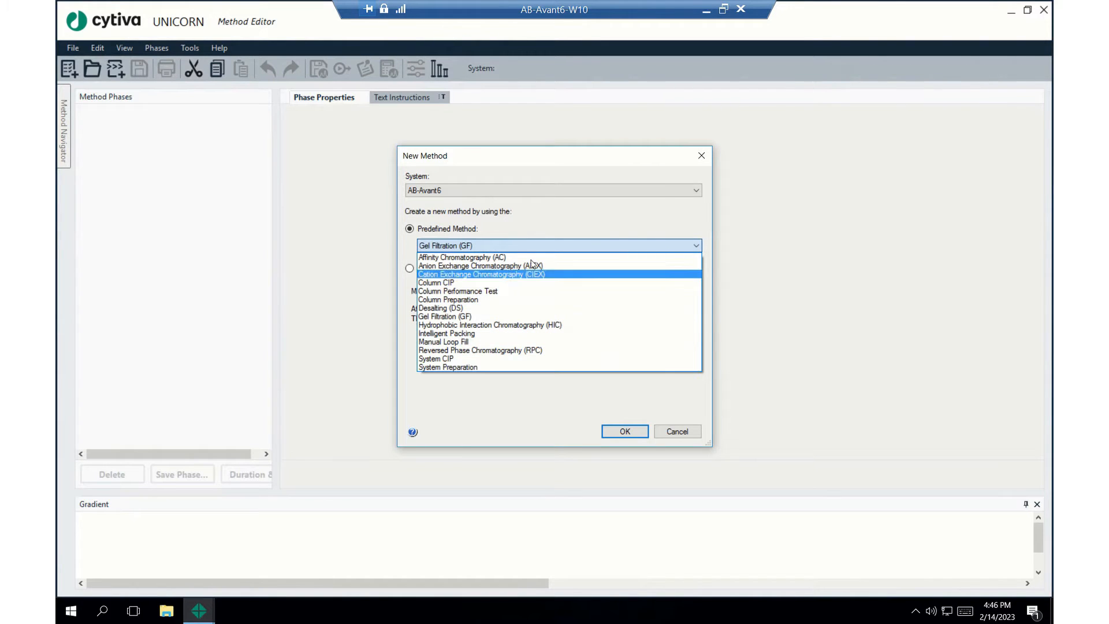
click(482, 316)
click(625, 432)
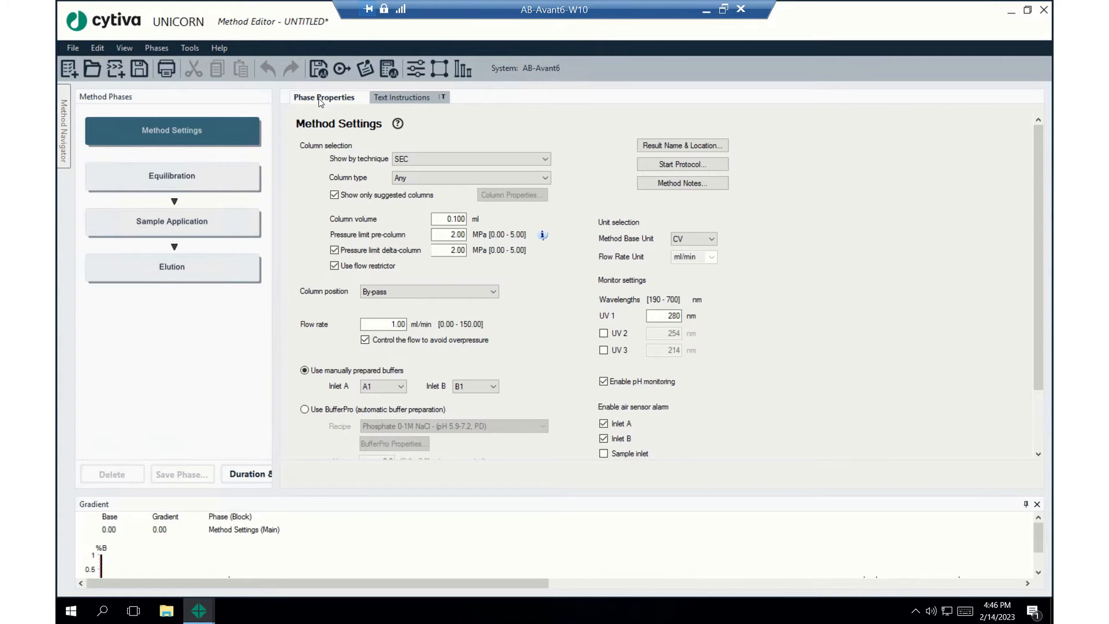
Look over the method's text instructions, dismissing the editing notice, and return to the phase properties
click(404, 96)
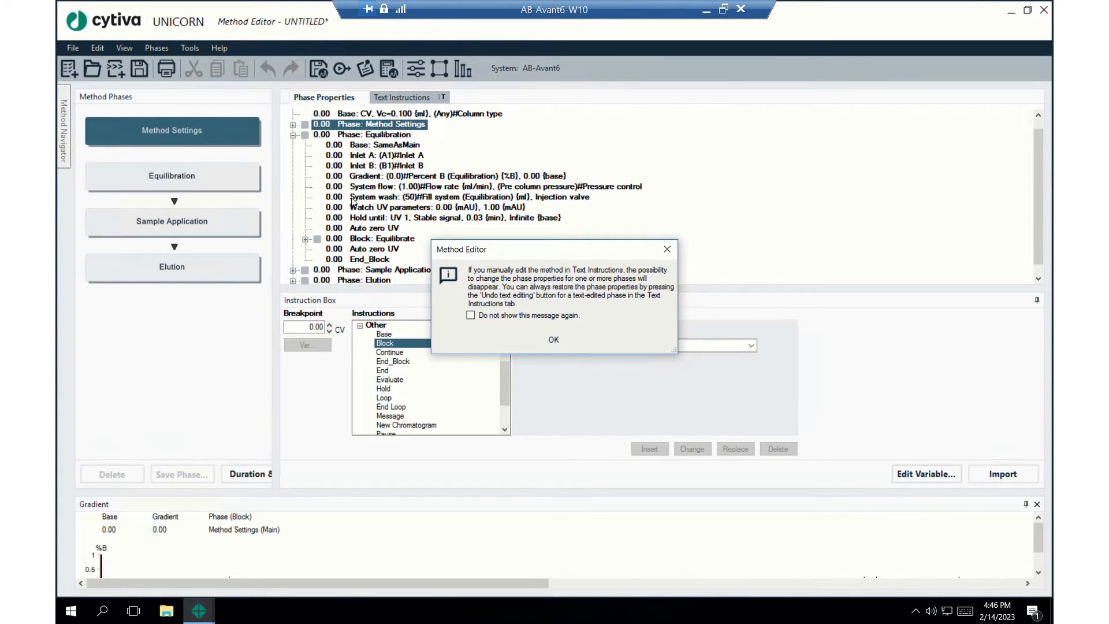
click(554, 341)
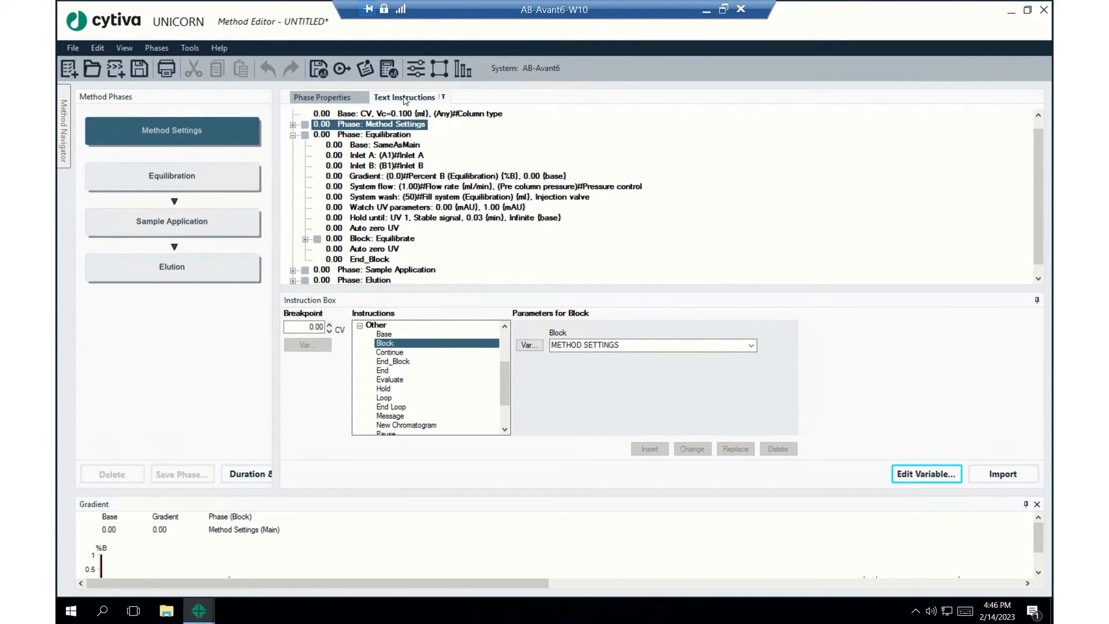
click(328, 100)
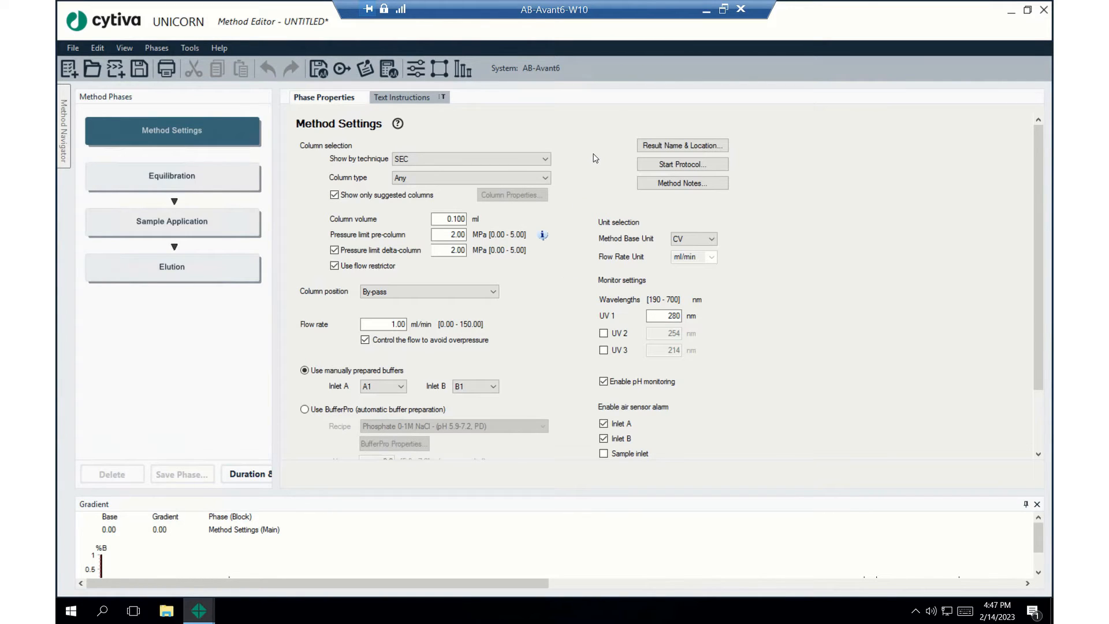
Keep SEC as the column technique and look through the Equilibration, Sample Application and Elution phases before returning to Method Settings
click(547, 160)
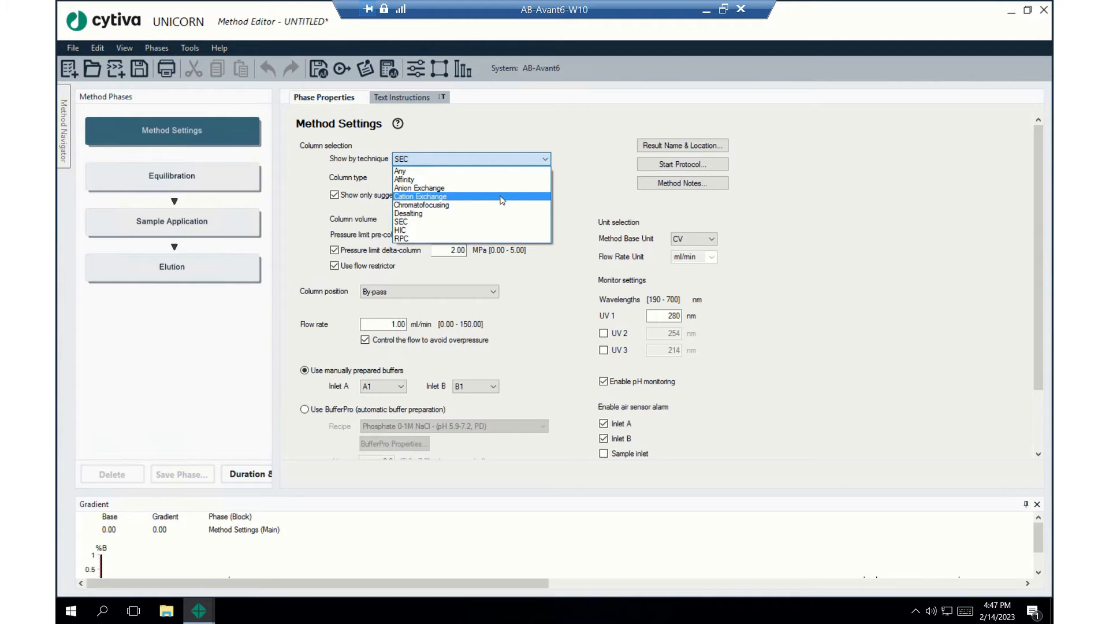
click(500, 221)
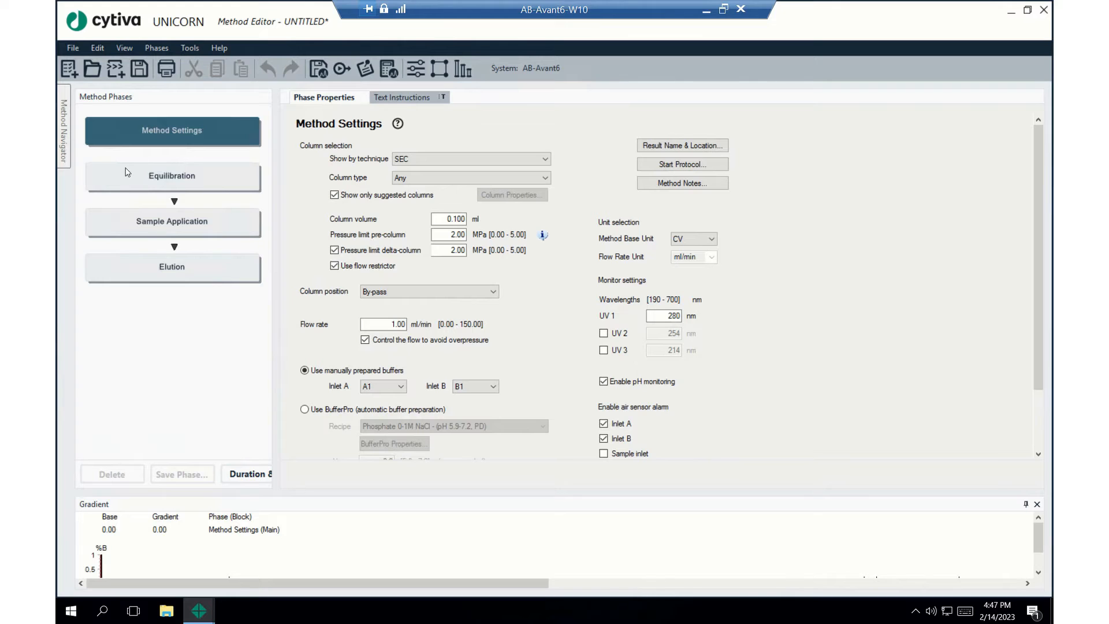
click(224, 182)
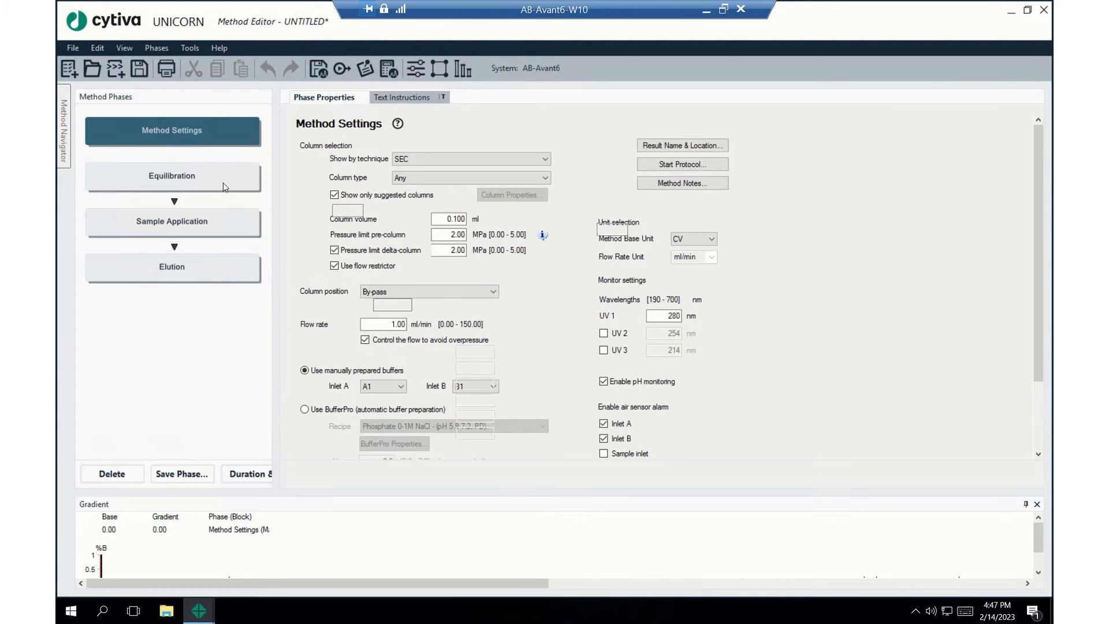
click(225, 224)
click(227, 280)
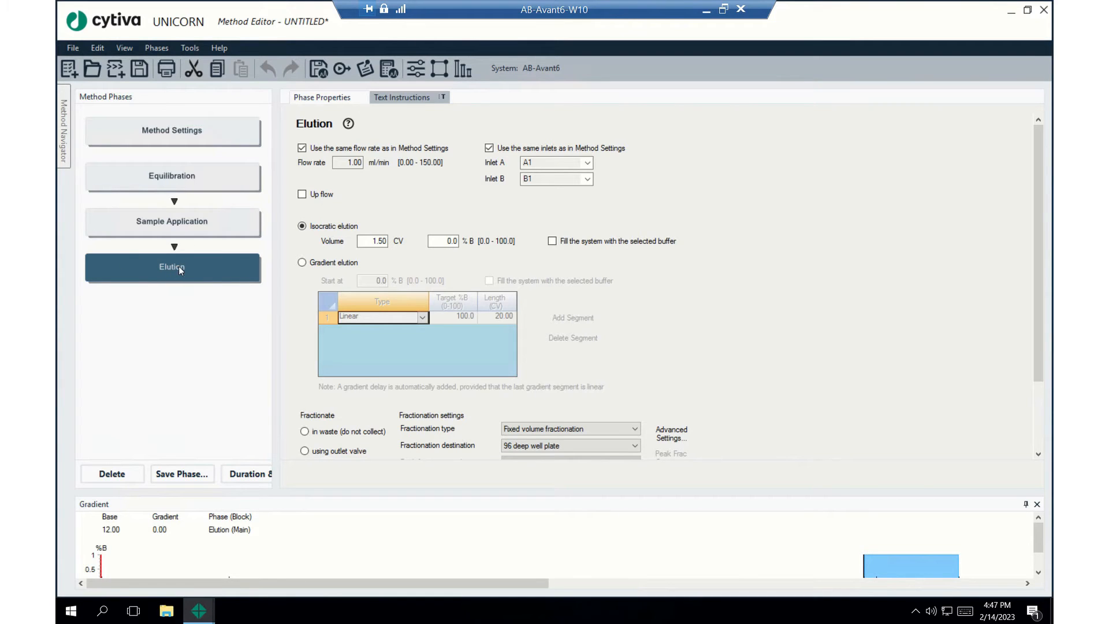
click(221, 133)
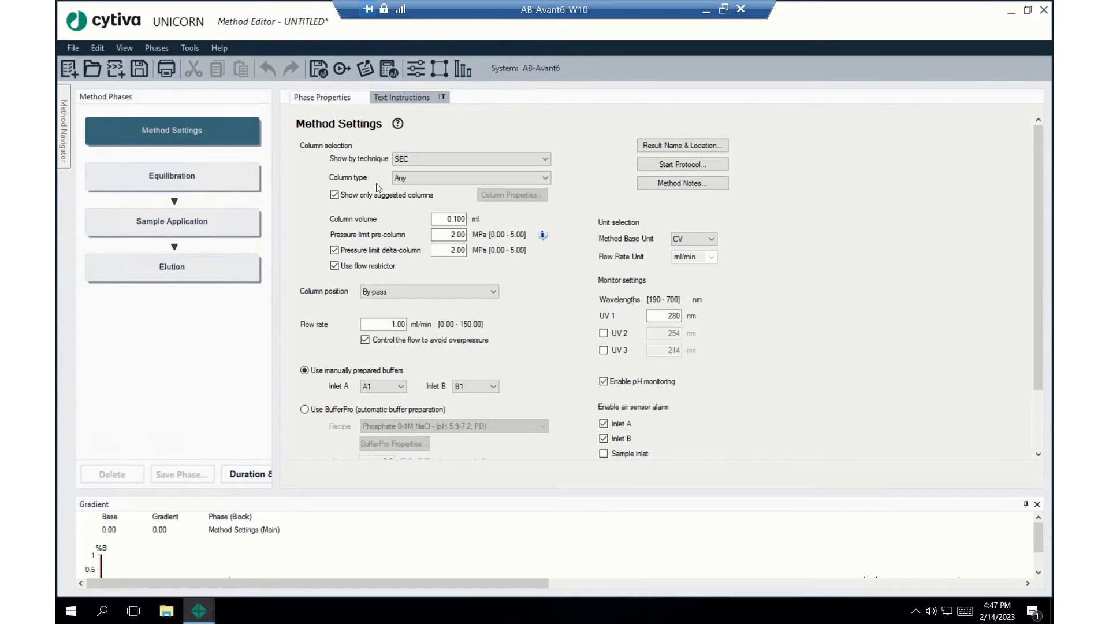
In Method Settings, set the column type to HiPrep 26/60 Sephacryl S 200 HR and the column position to Position 1
click(545, 179)
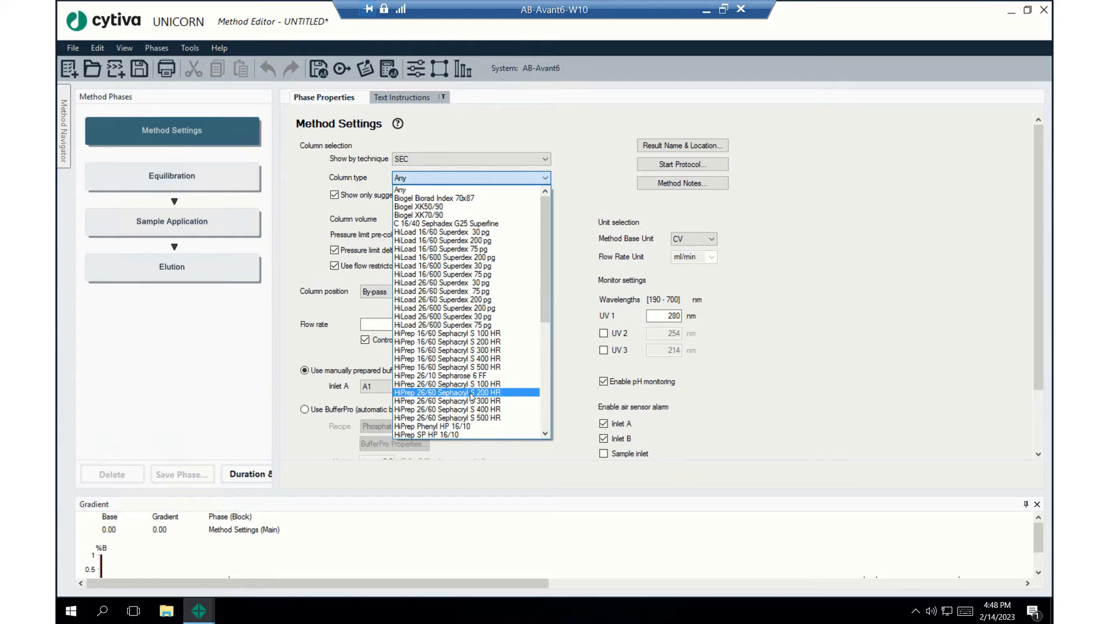
click(847, 365)
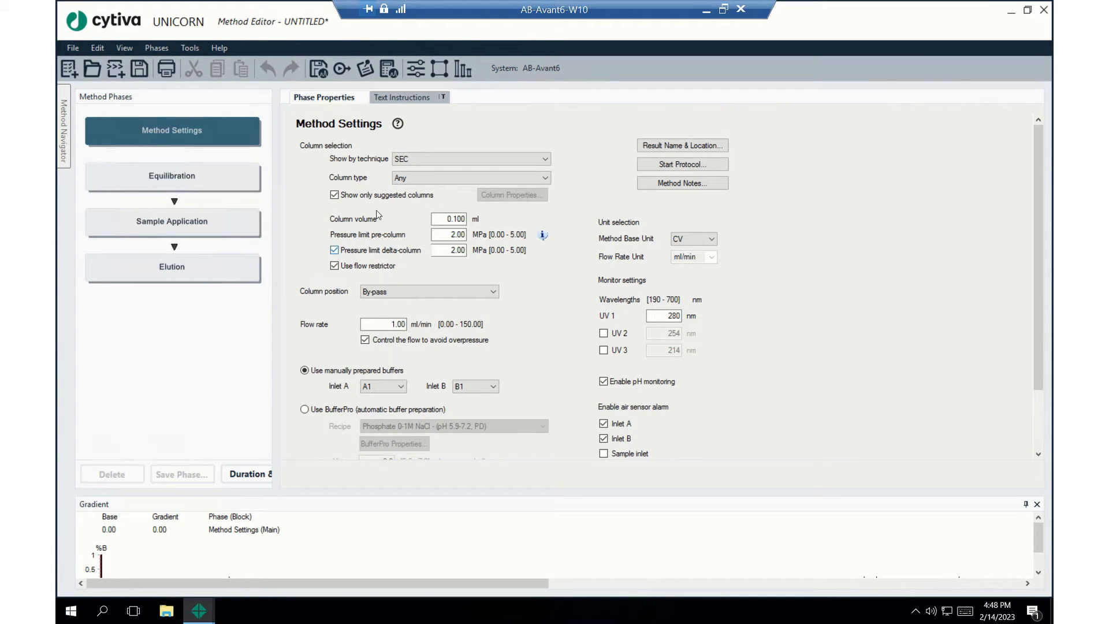
double_click(441, 219)
double_click(472, 234)
click(484, 179)
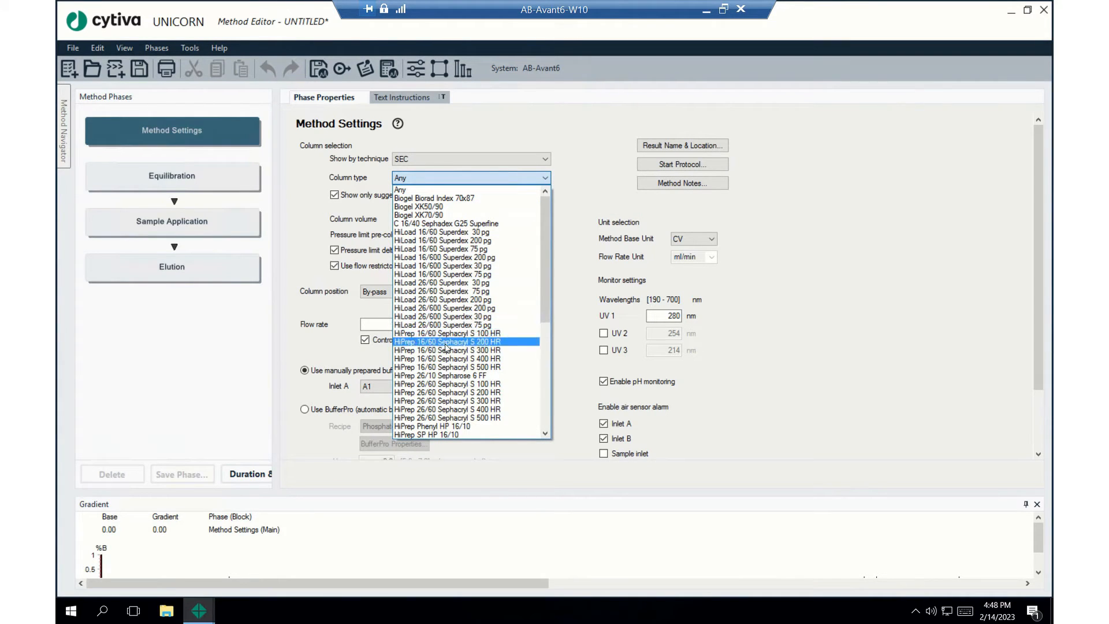
click(427, 393)
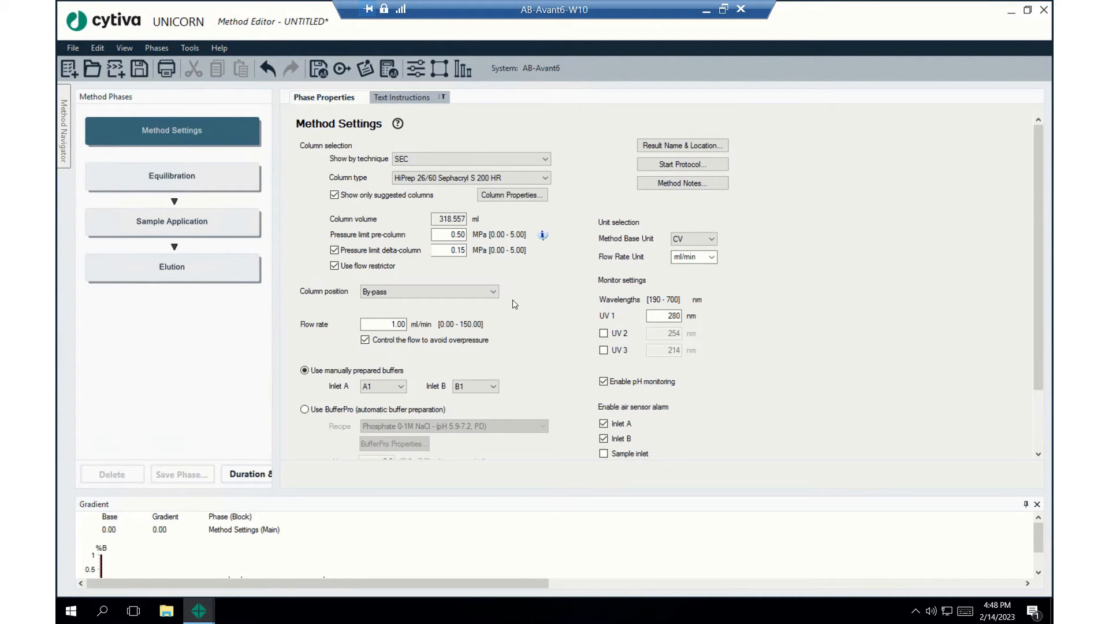
click(450, 294)
Examine the flow rate inherited by the Equilibration, Sample Application and Elution phases
click(212, 186)
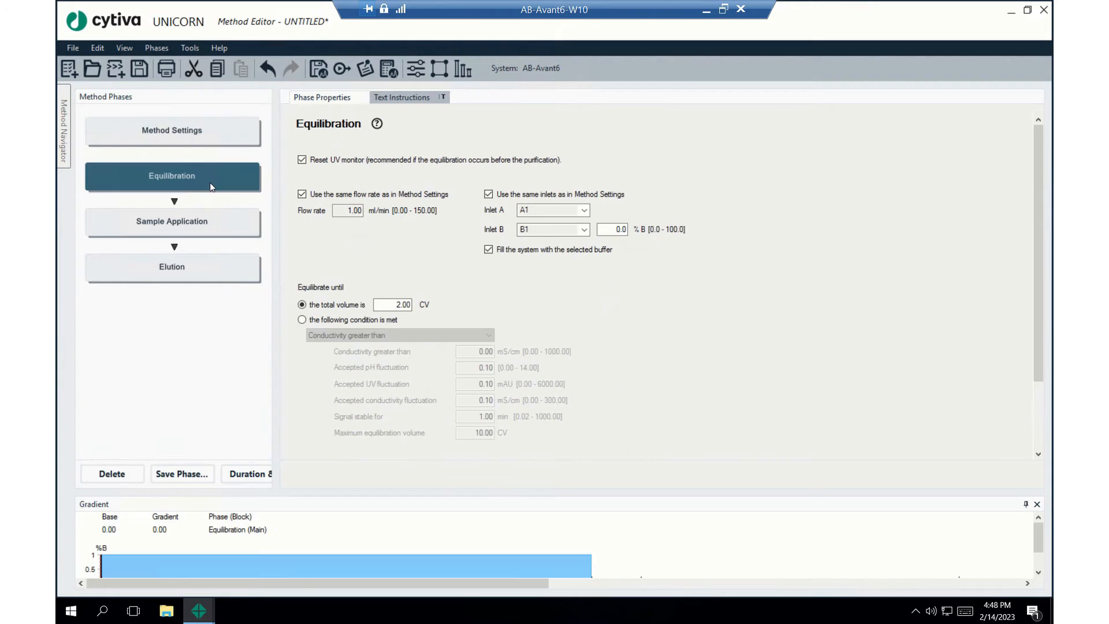
click(343, 210)
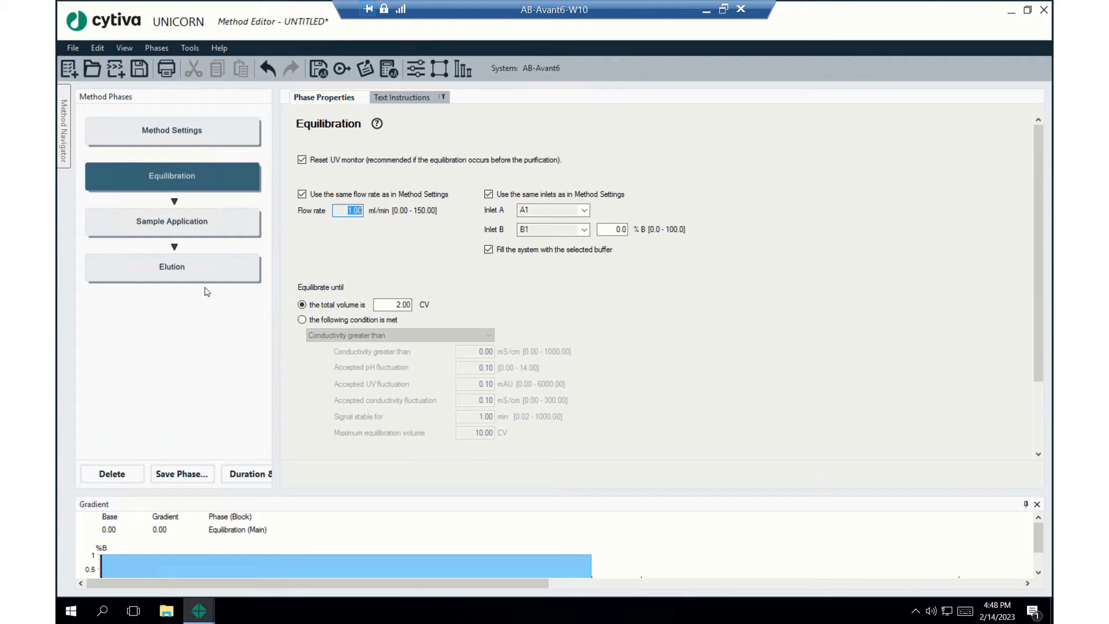
click(195, 223)
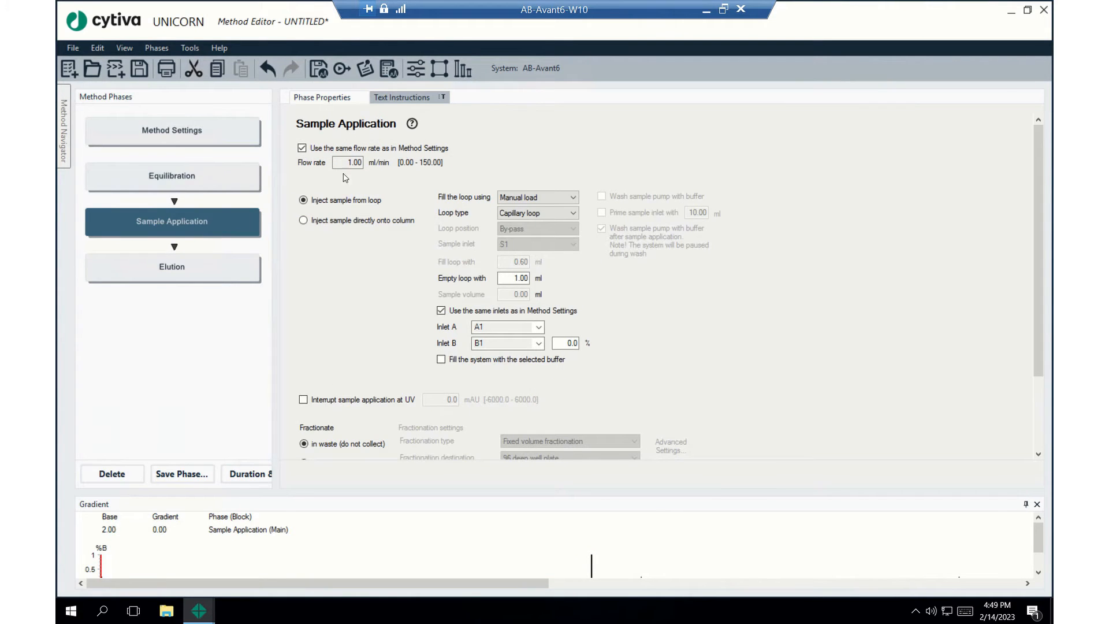
click(227, 272)
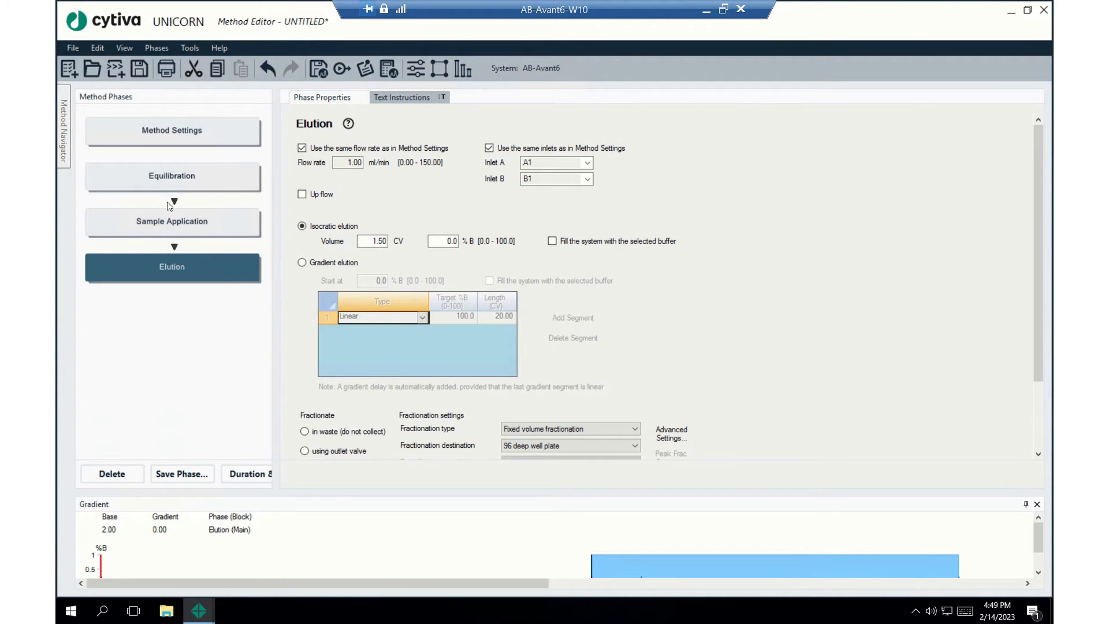
Set the flow rate in Method Settings to 2.6 ml/min
click(239, 139)
click(385, 324)
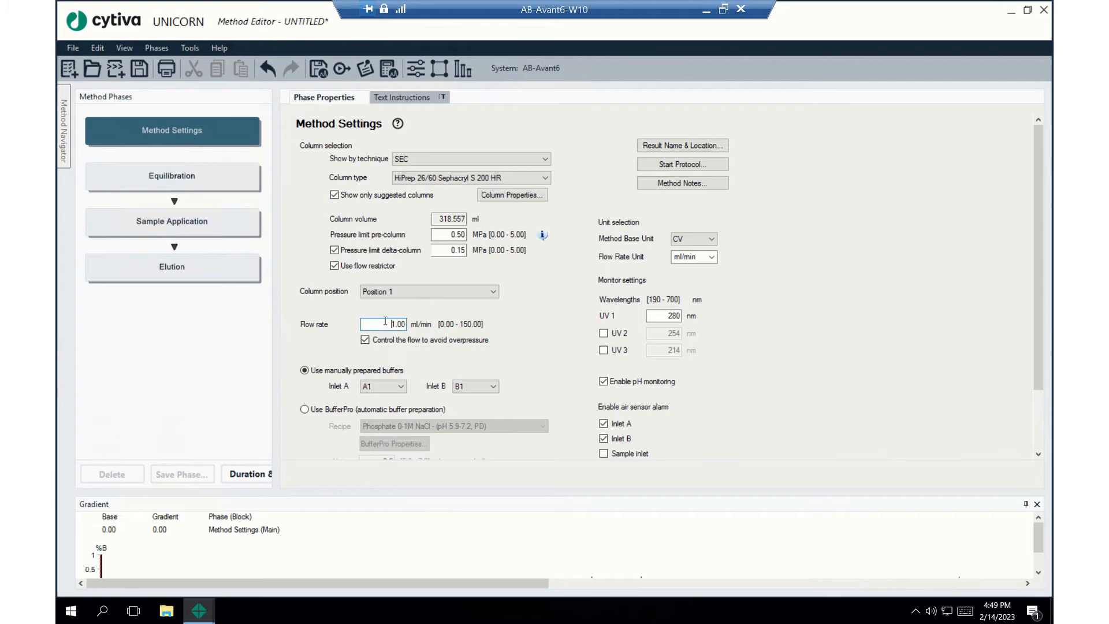
text(2.6)
Check the flow rate in the three phases following Method Settings, and review the remaining buffer, monitor and air sensor options in Method Settings
click(188, 175)
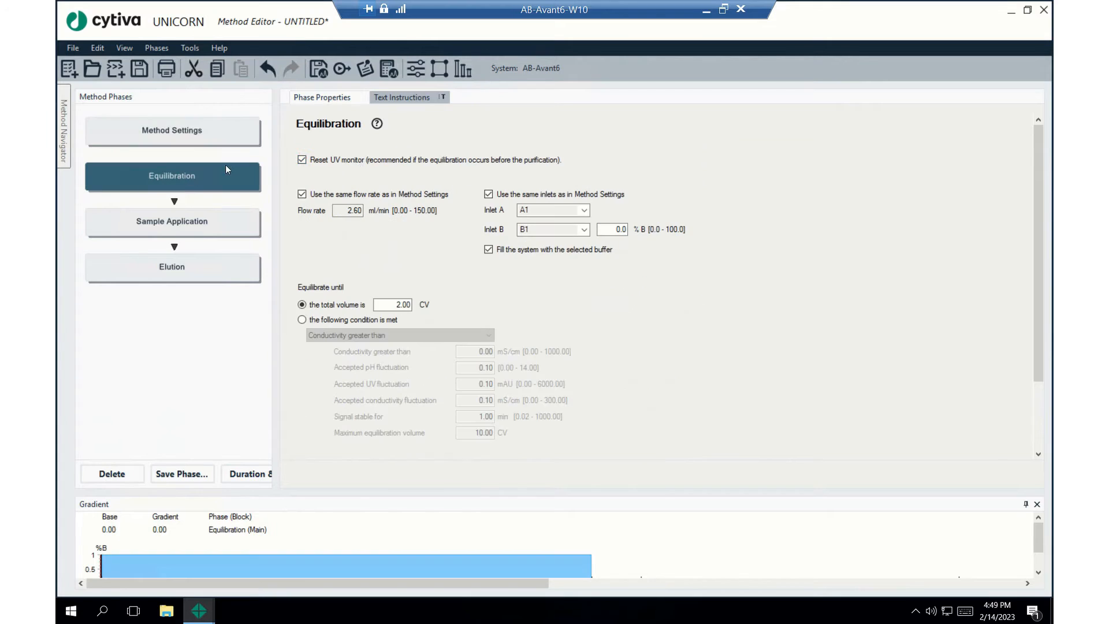
click(197, 230)
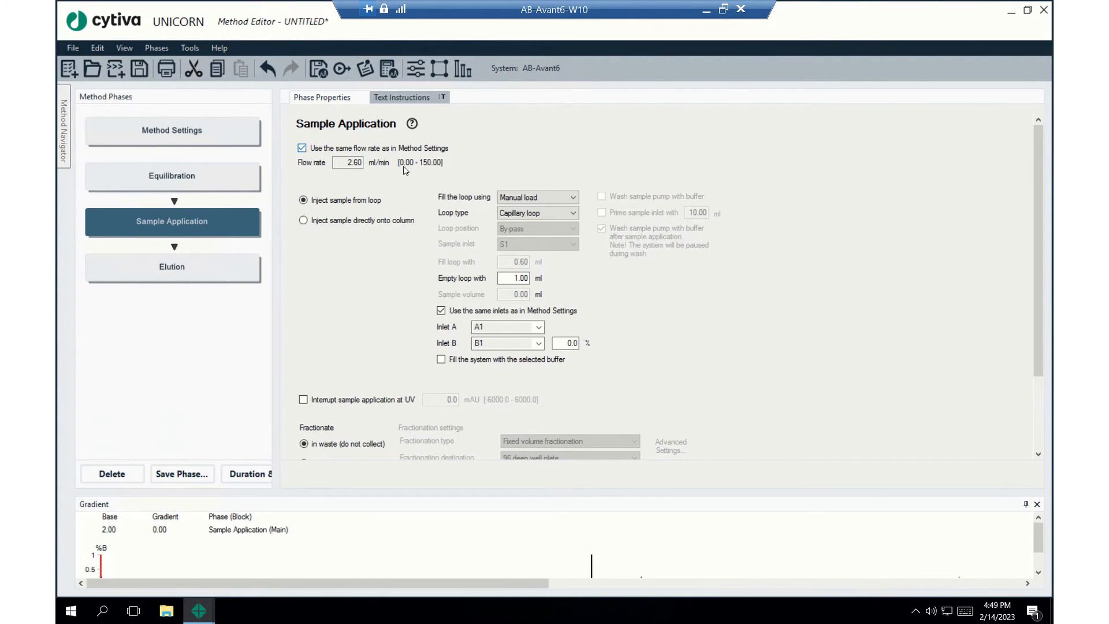
click(195, 271)
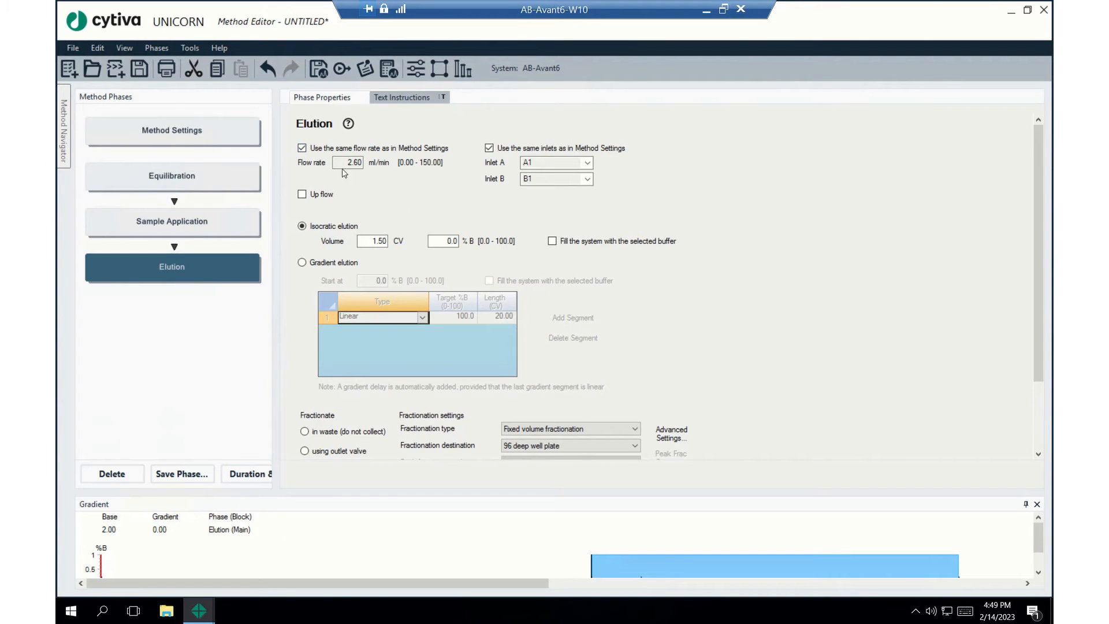
click(183, 132)
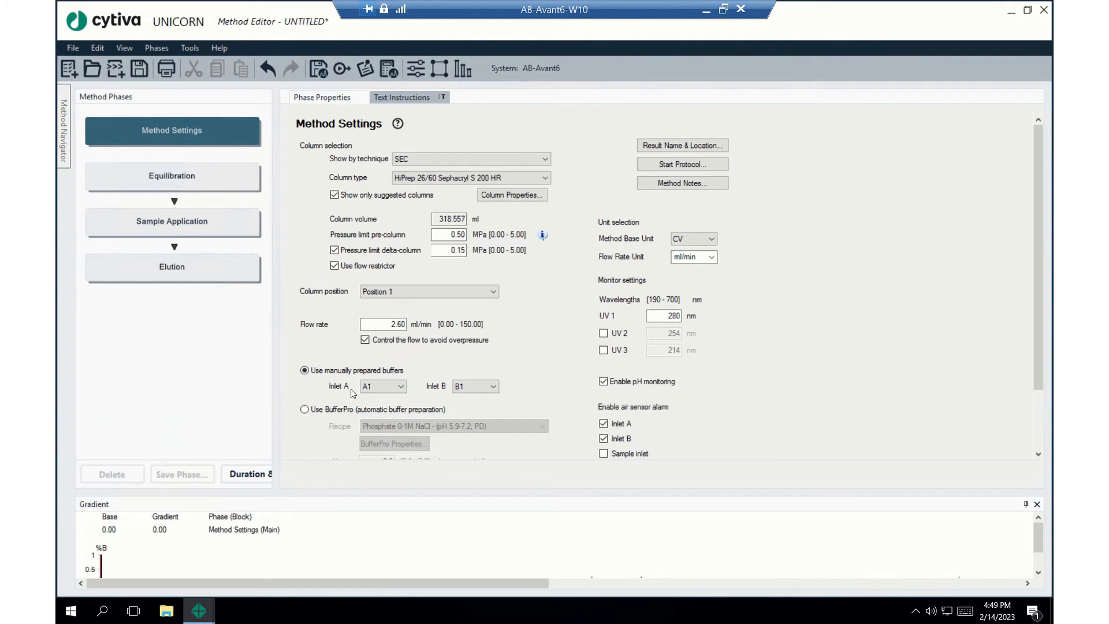
scroll(372, 376, down, 2)
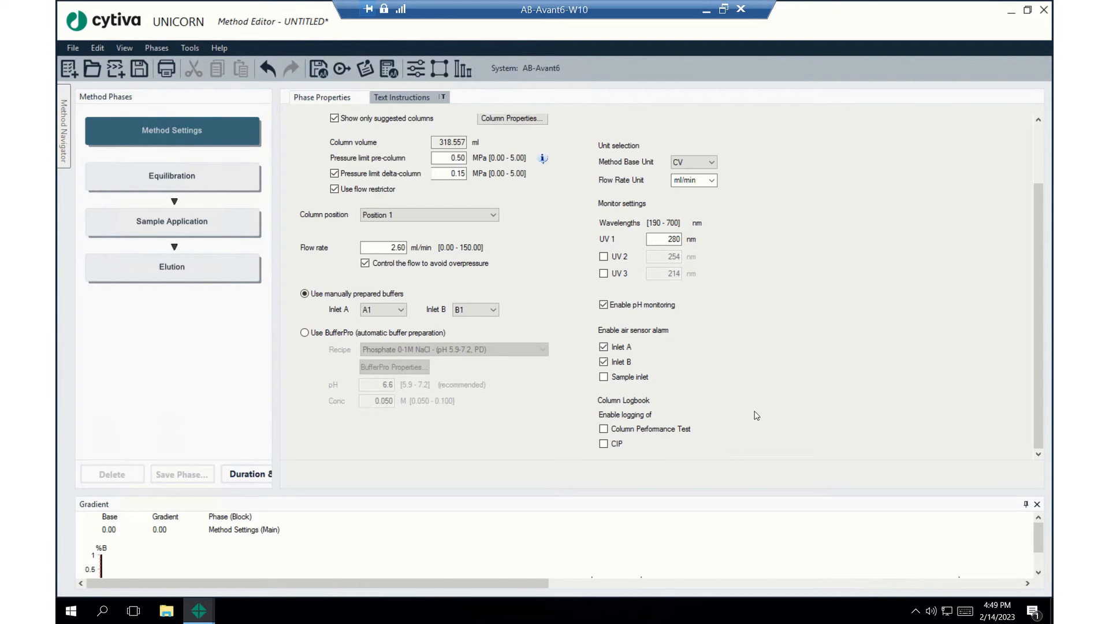
scroll(808, 358, up, 3)
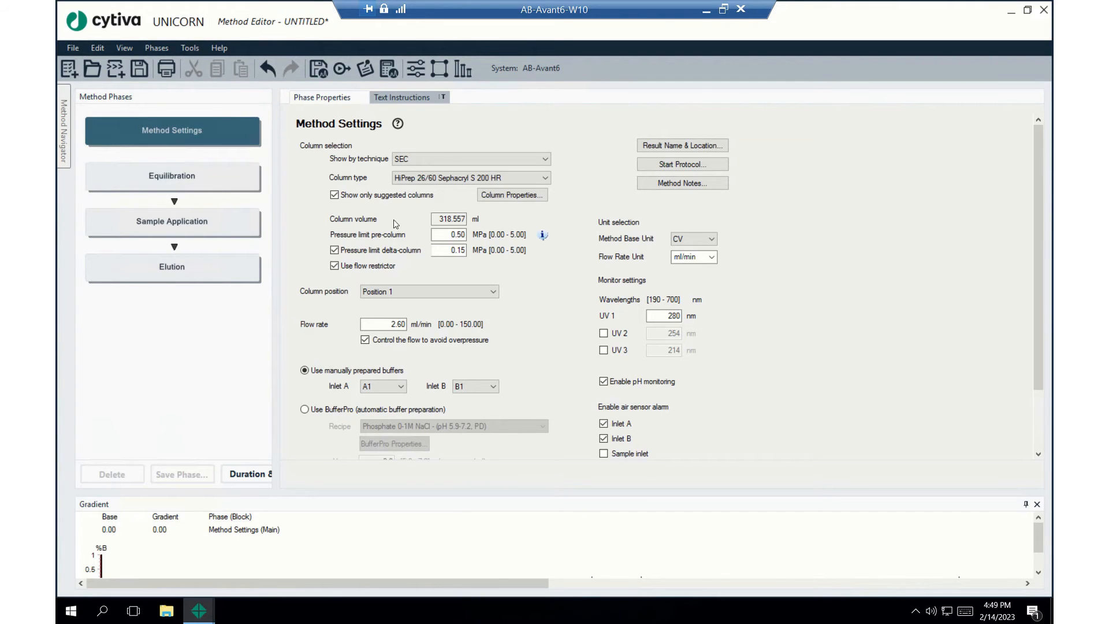
In the Equilibration phase, set the total equilibration volume to 1 CV
click(215, 176)
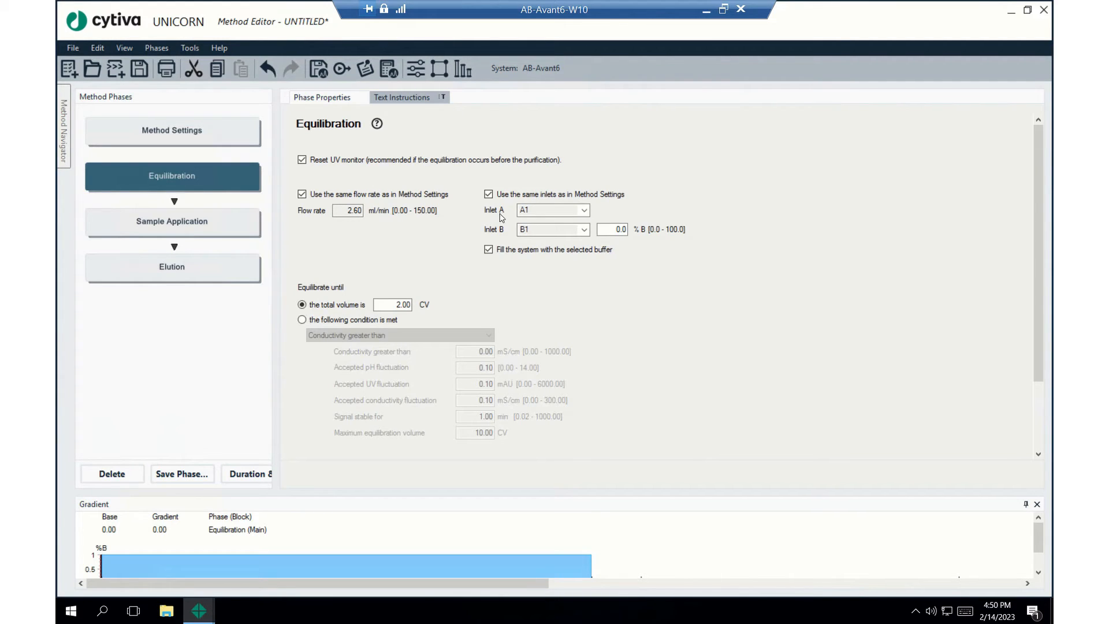
click(615, 230)
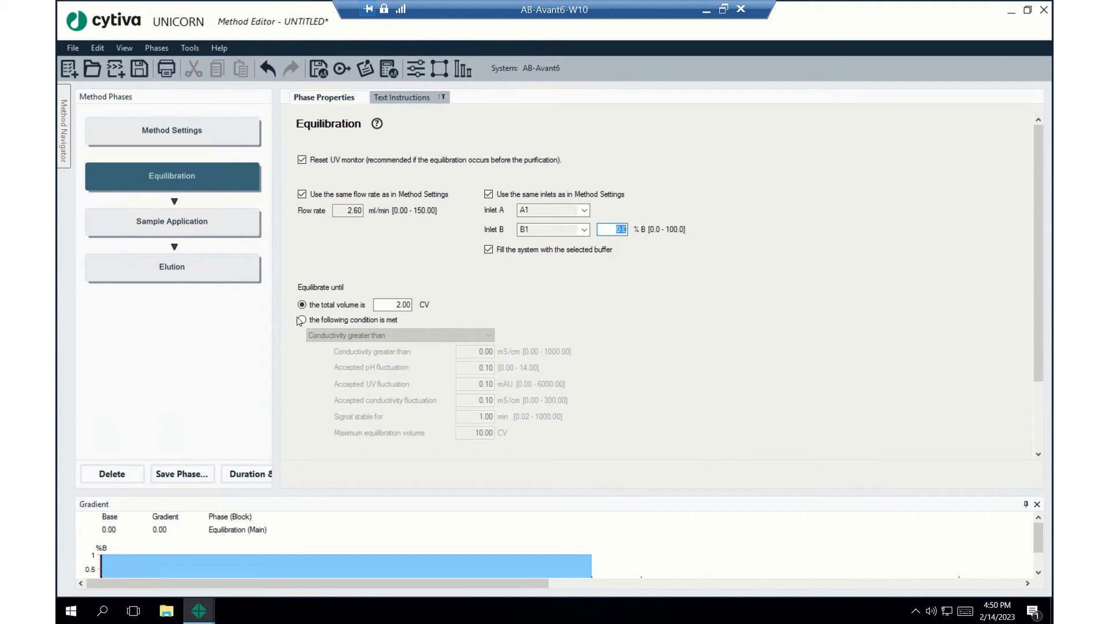
click(388, 305)
text(1)
scroll(805, 334, down, 3)
scroll(805, 334, up, 3)
click(302, 319)
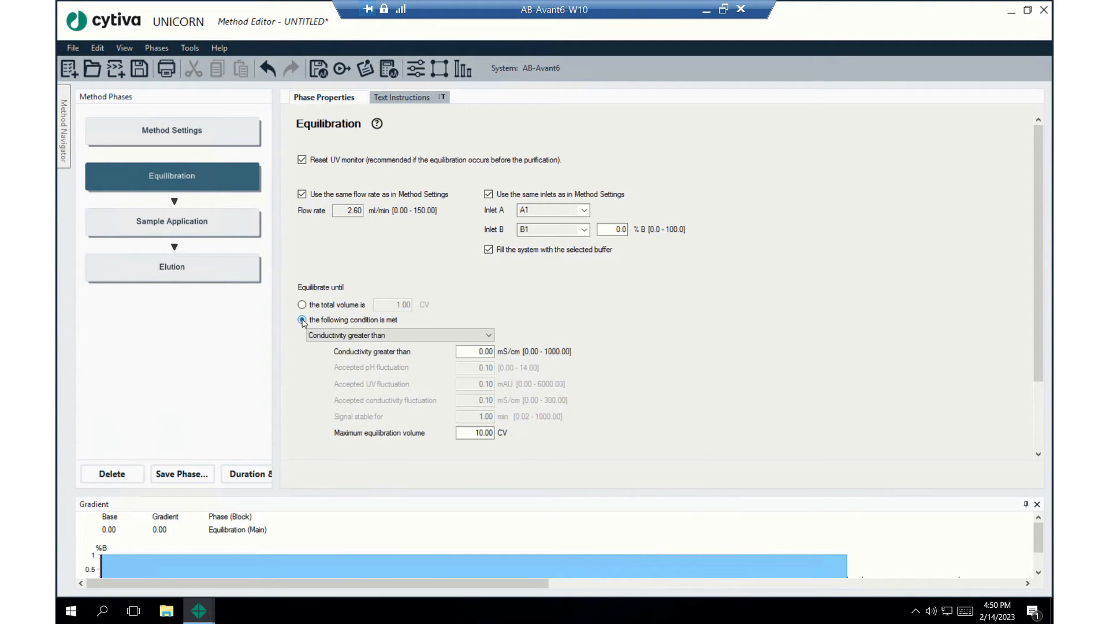
click(394, 334)
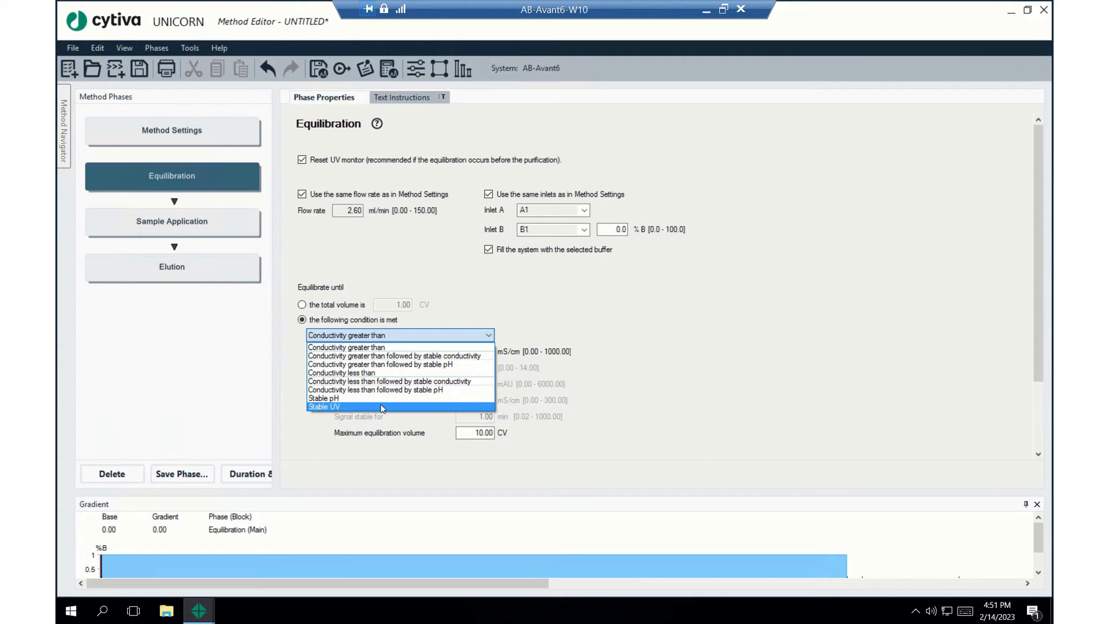
click(510, 305)
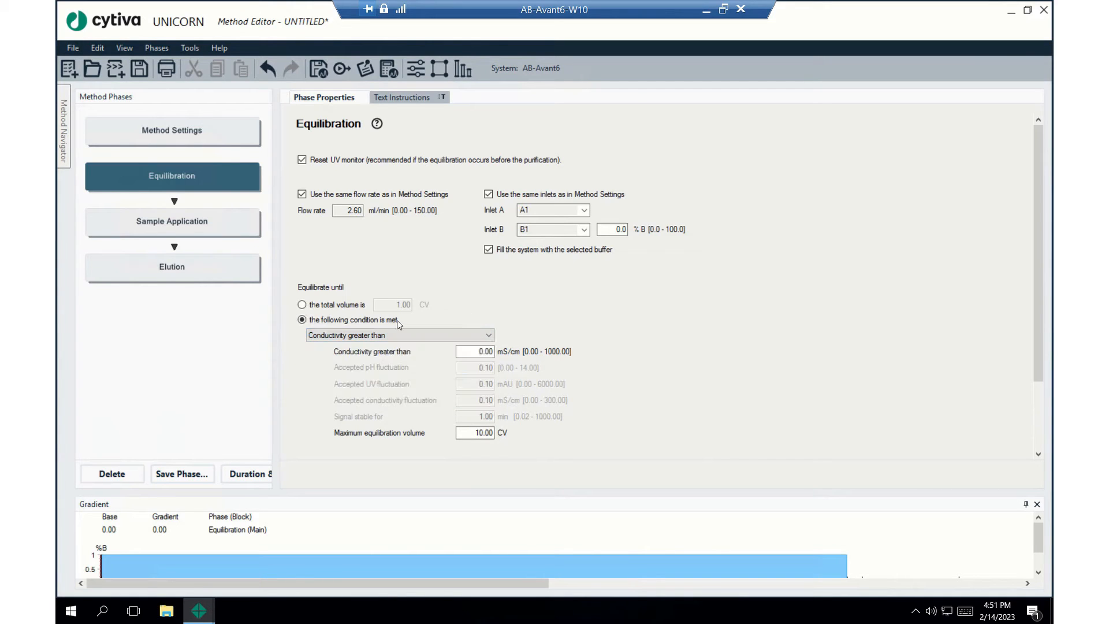
click(302, 305)
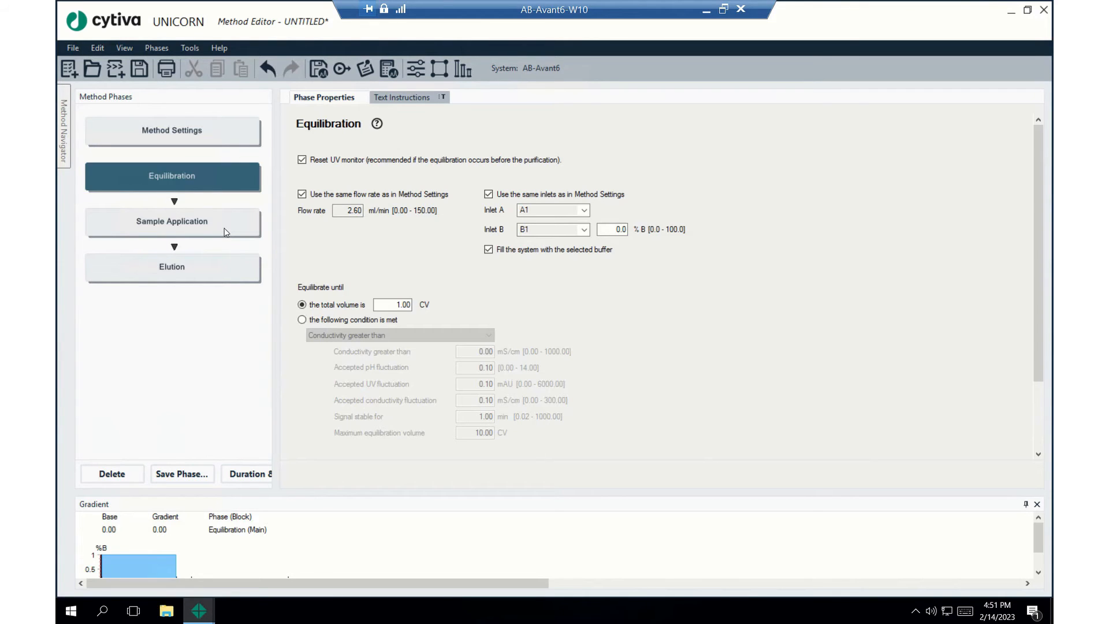
In the Sample Application phase, set the volume for emptying the manually loaded capillary loop to 12 ml
click(188, 226)
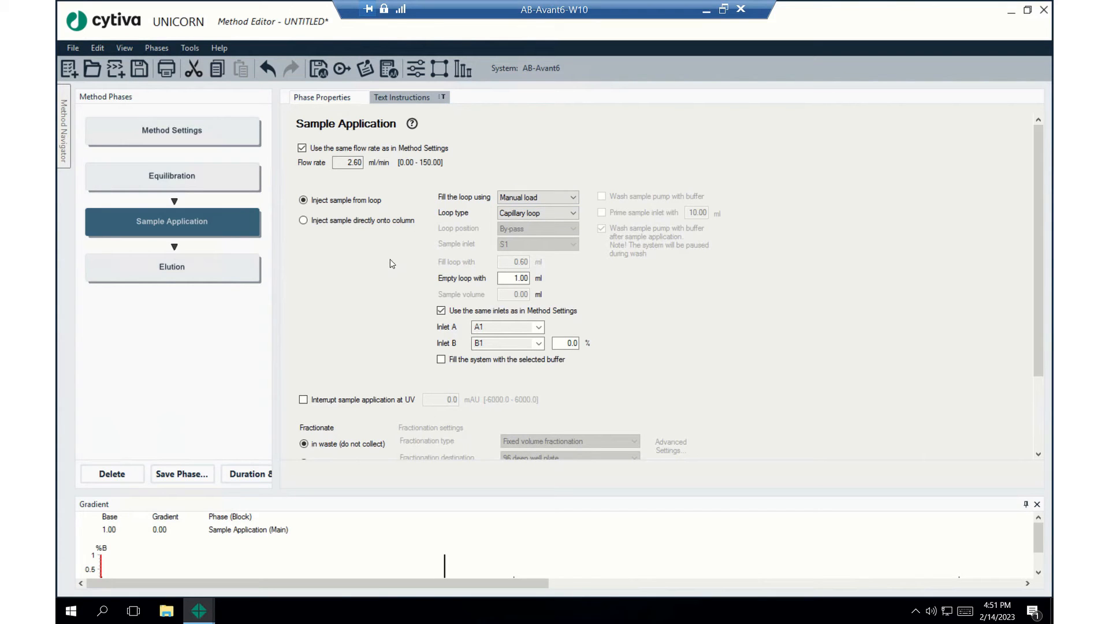
mouse_move(535, 203)
drag(507, 278, 529, 278)
text(12)
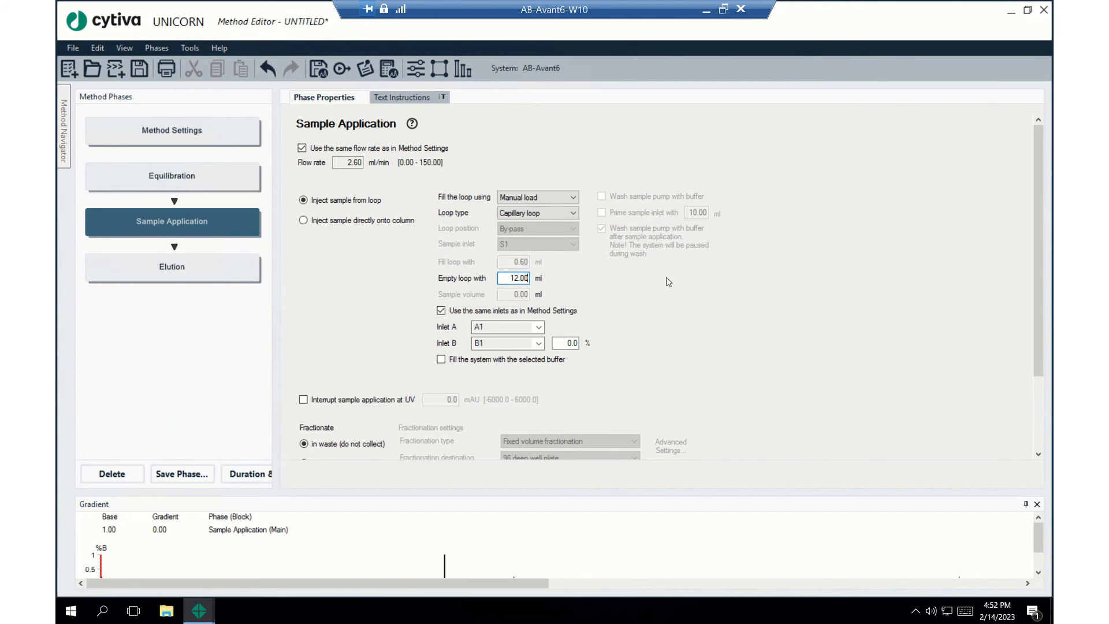
scroll(662, 346, down, 3)
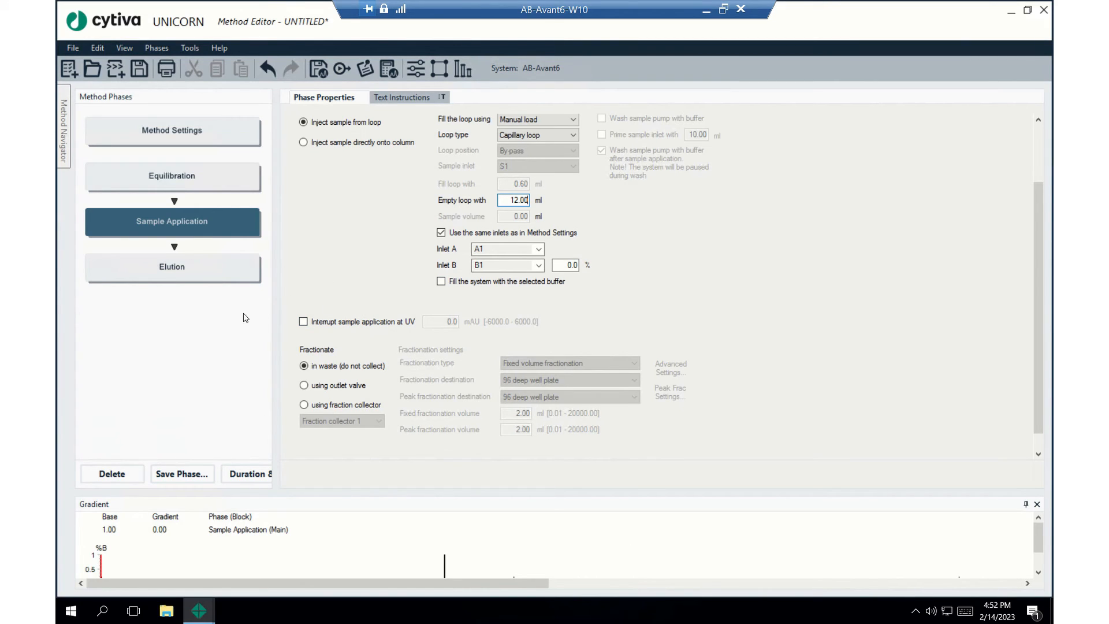
In the Elution phase, set the isocratic elution volume to 1.2 CV
click(199, 268)
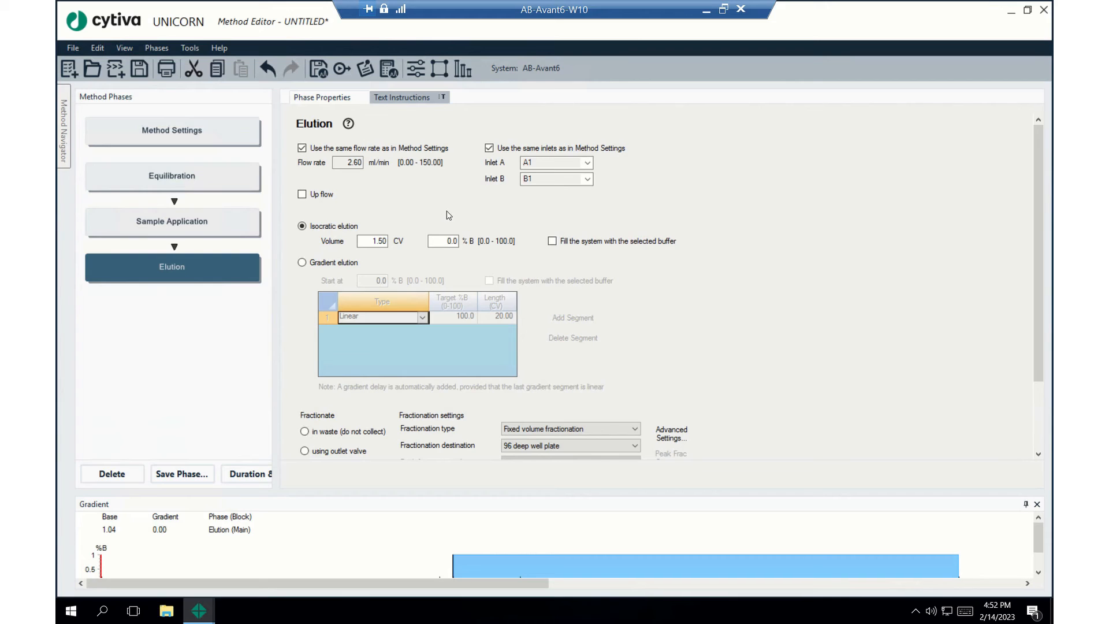
click(381, 240)
double_click(381, 241)
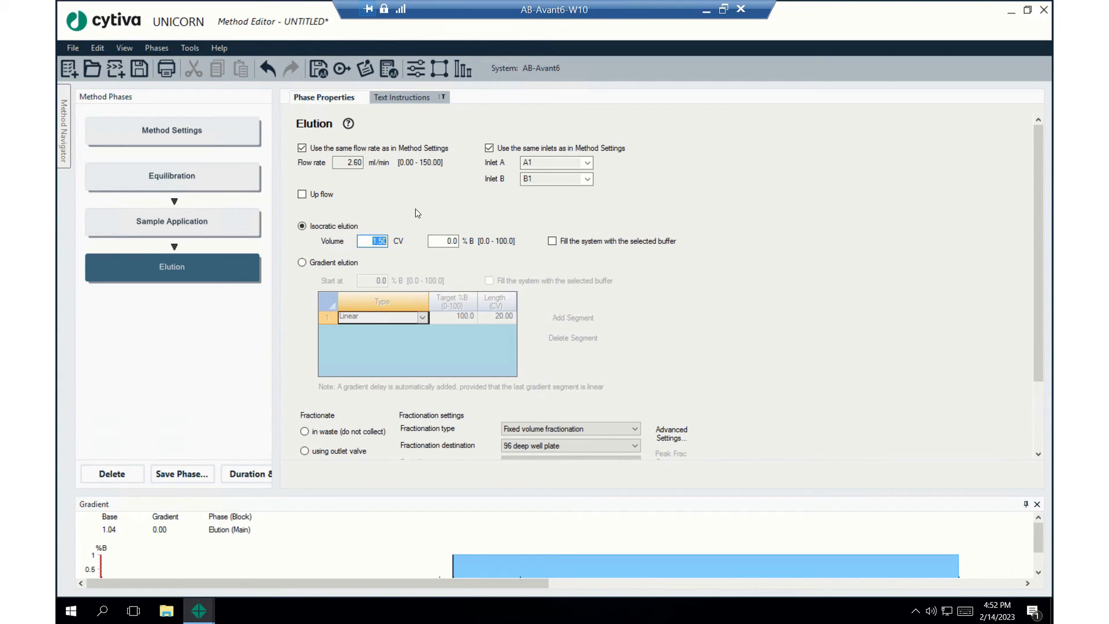
text(1.2)
Configure the elution fractionation for 15 ml tubes with a fixed volume of 15 ml, starting after 0.3 CV
scroll(813, 290, down, 2)
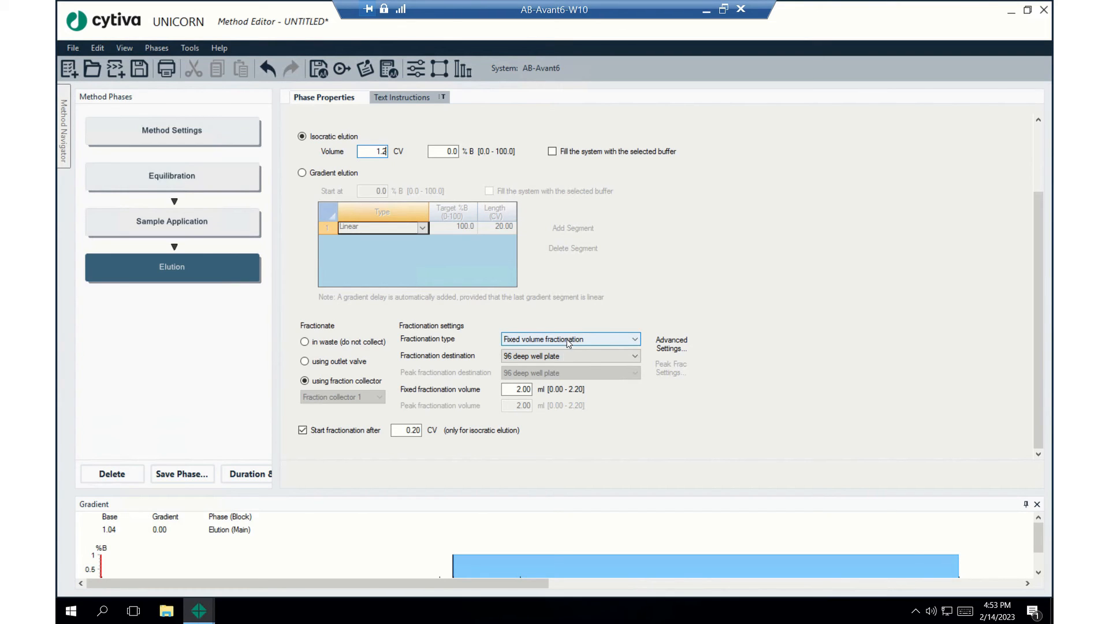
click(577, 356)
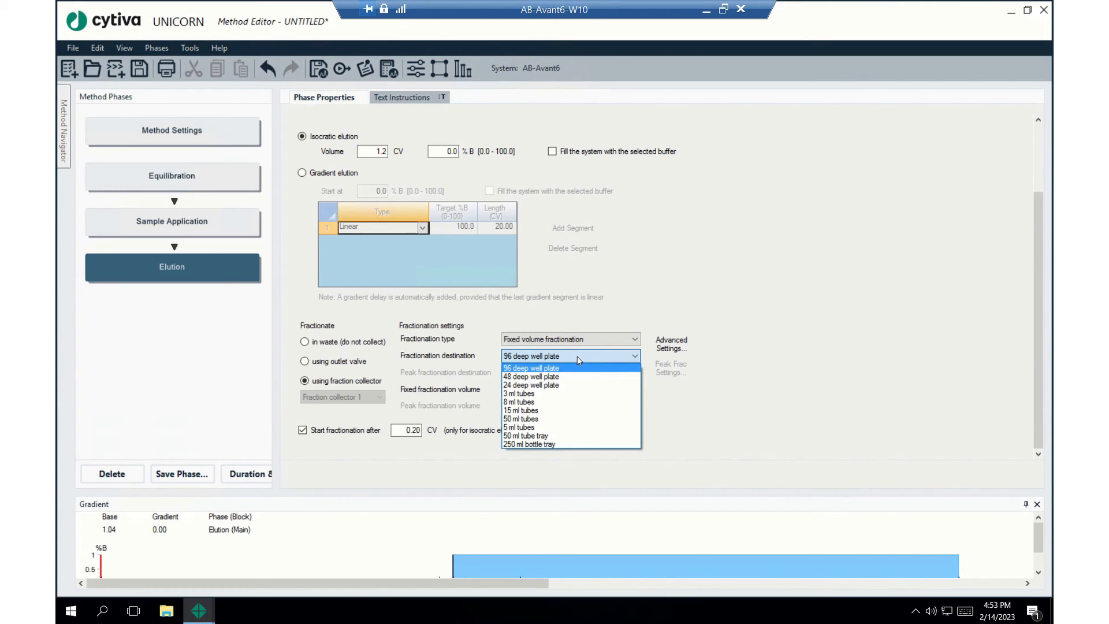
click(538, 409)
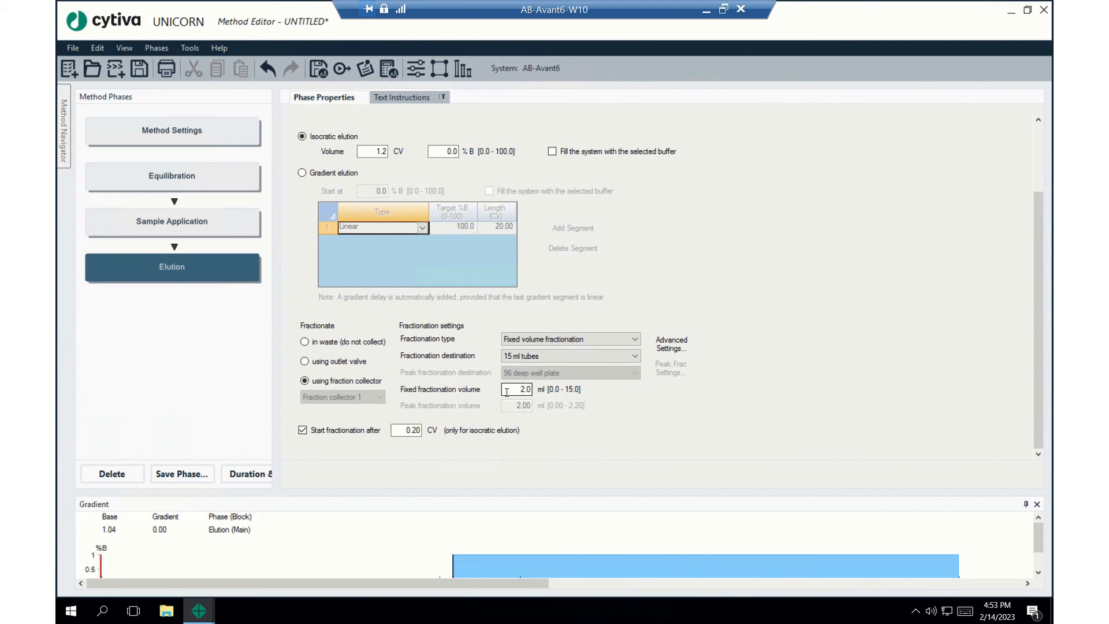
double_click(506, 392)
text(15.0)
double_click(406, 431)
text(0.3)
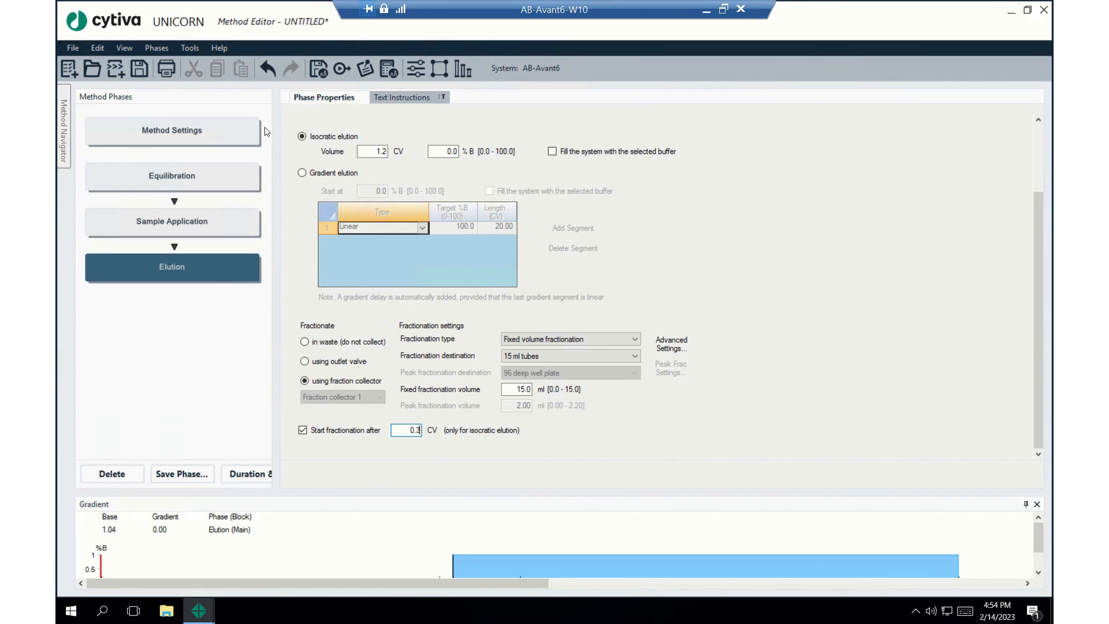
Add Variable List and Method Information to the start protocol items displayed at method start
click(342, 68)
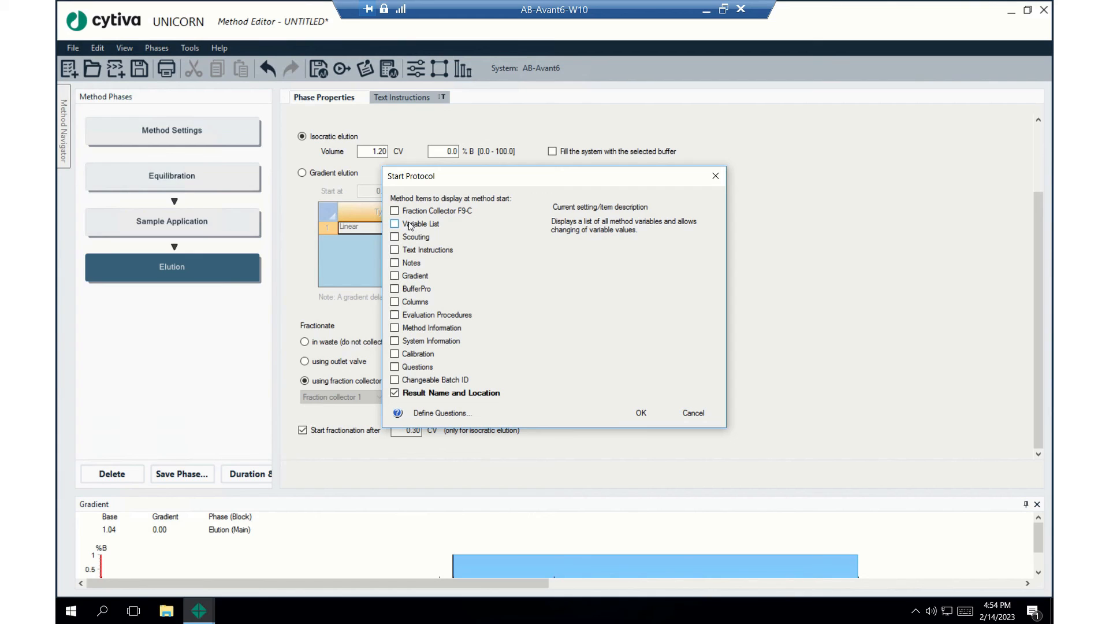
click(394, 224)
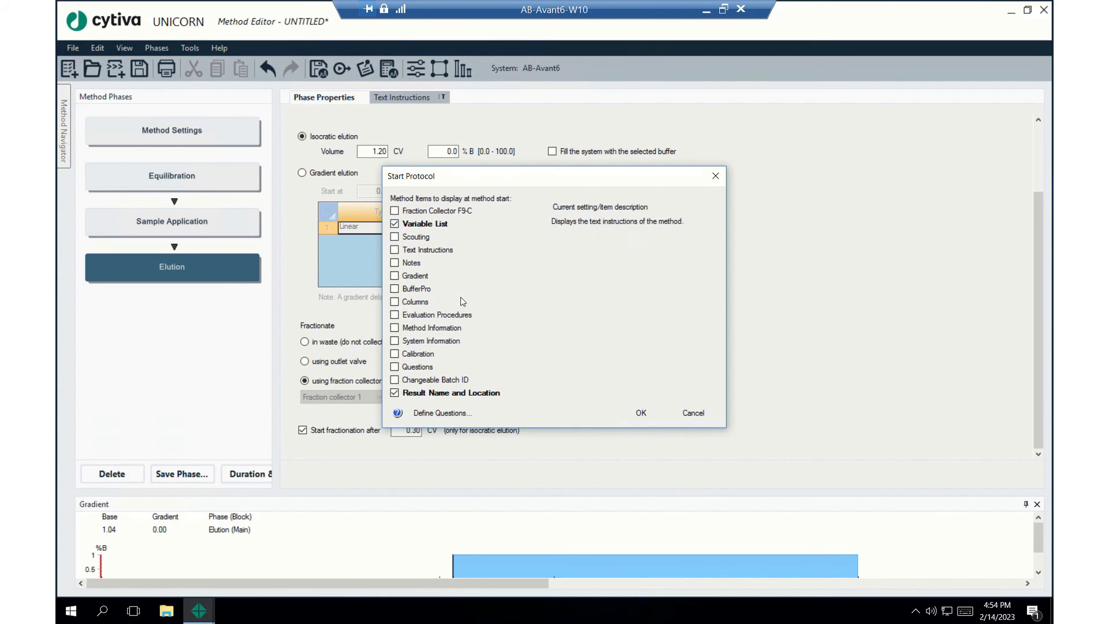
click(395, 327)
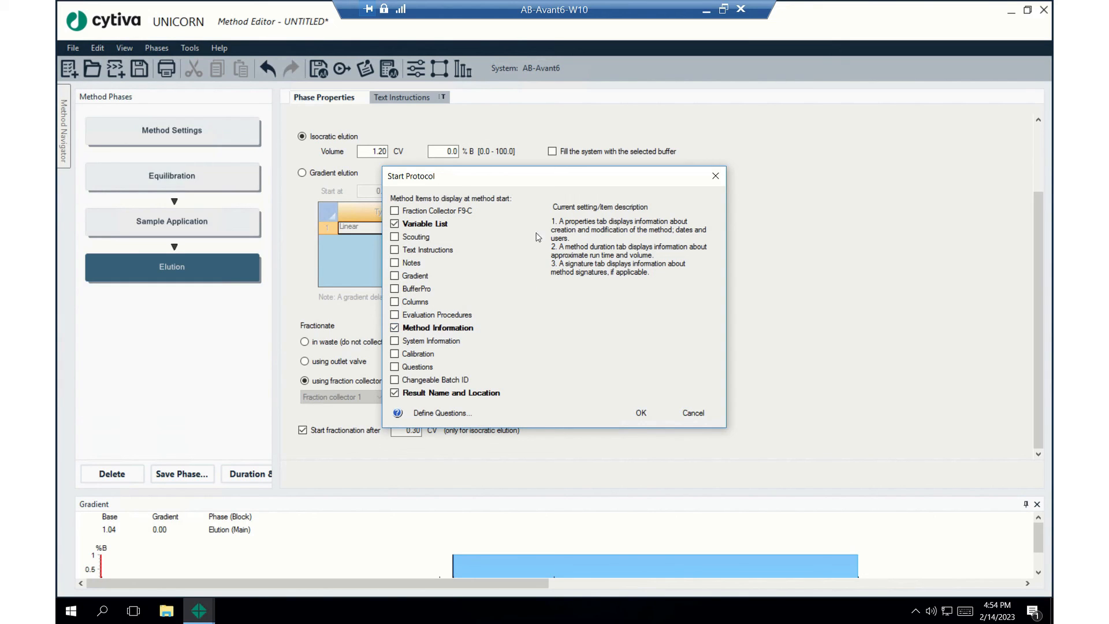
mouse_move(423, 223)
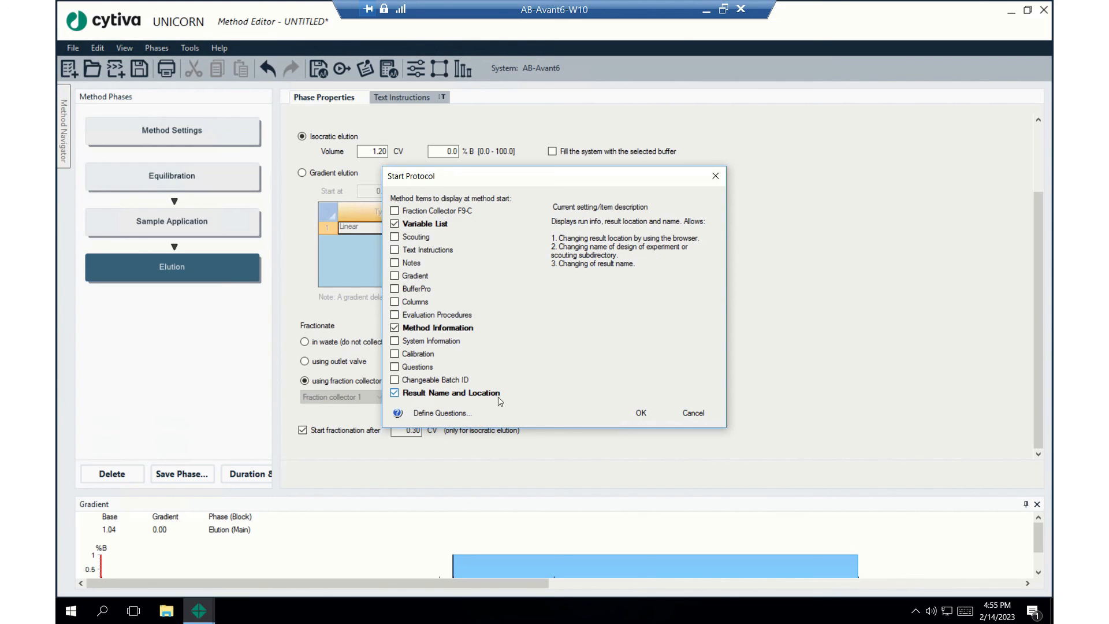
click(642, 413)
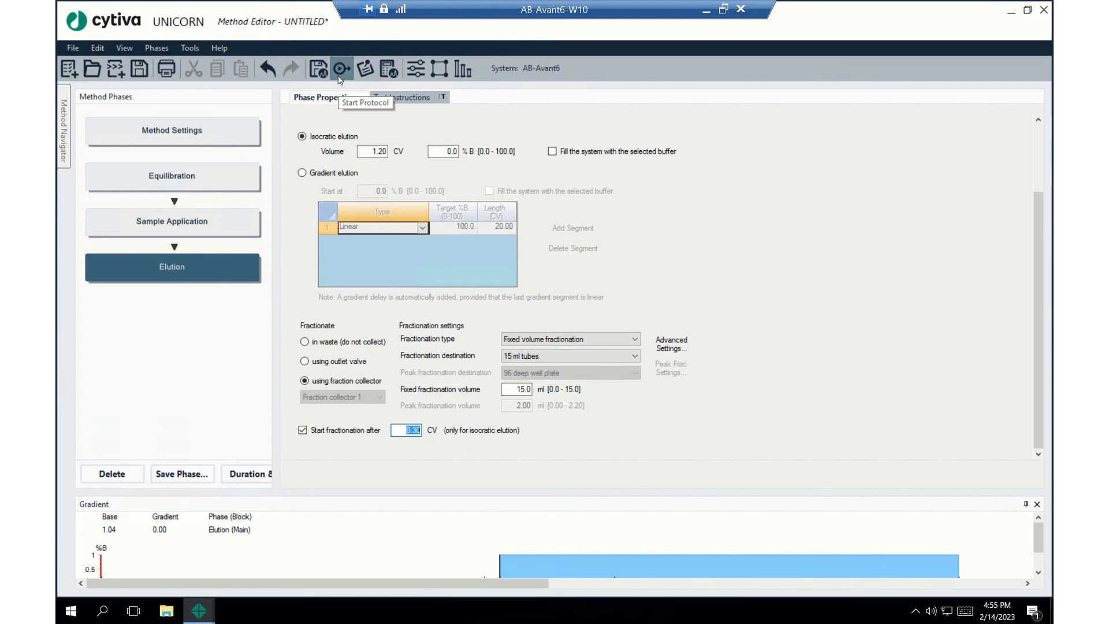
Save the method as "SEC S200 method" in the Examples folder under Training
click(72, 49)
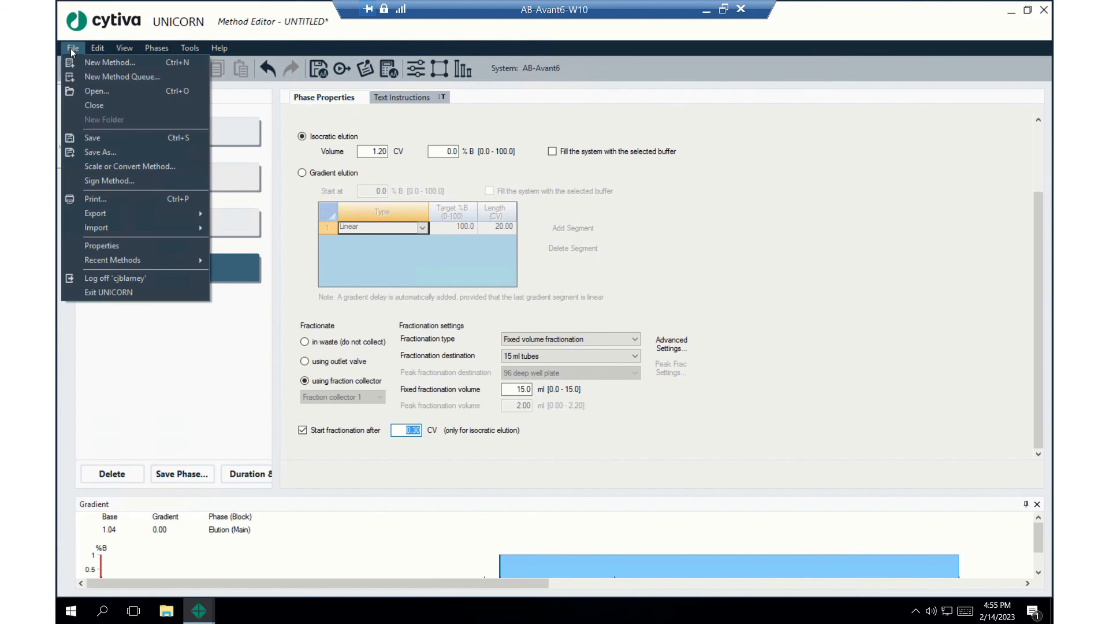
click(101, 152)
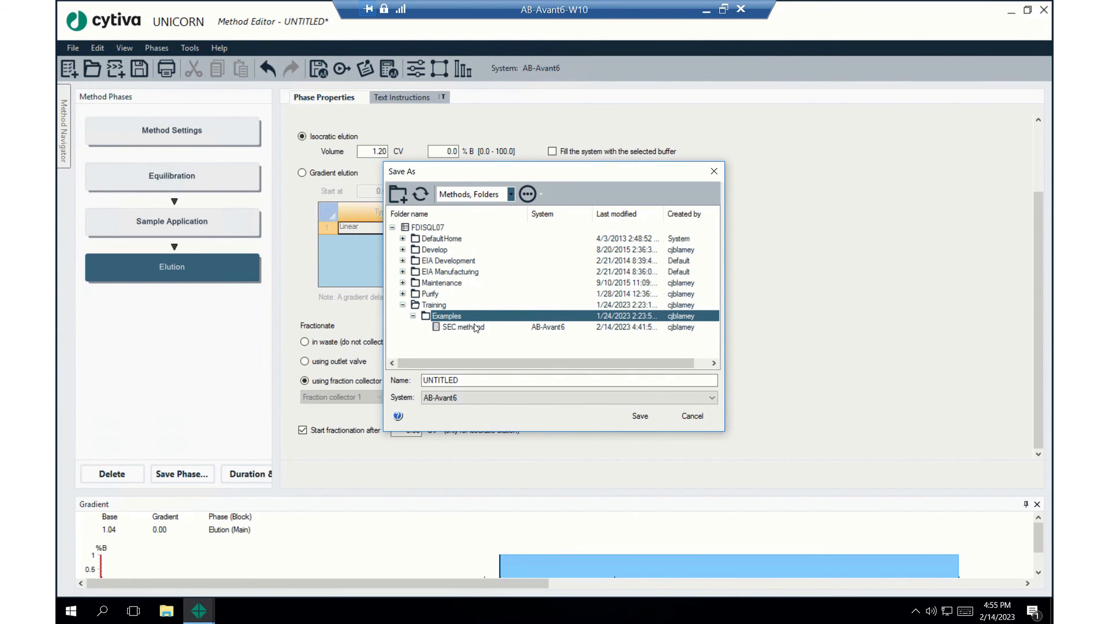
click(473, 384)
double_click(473, 384)
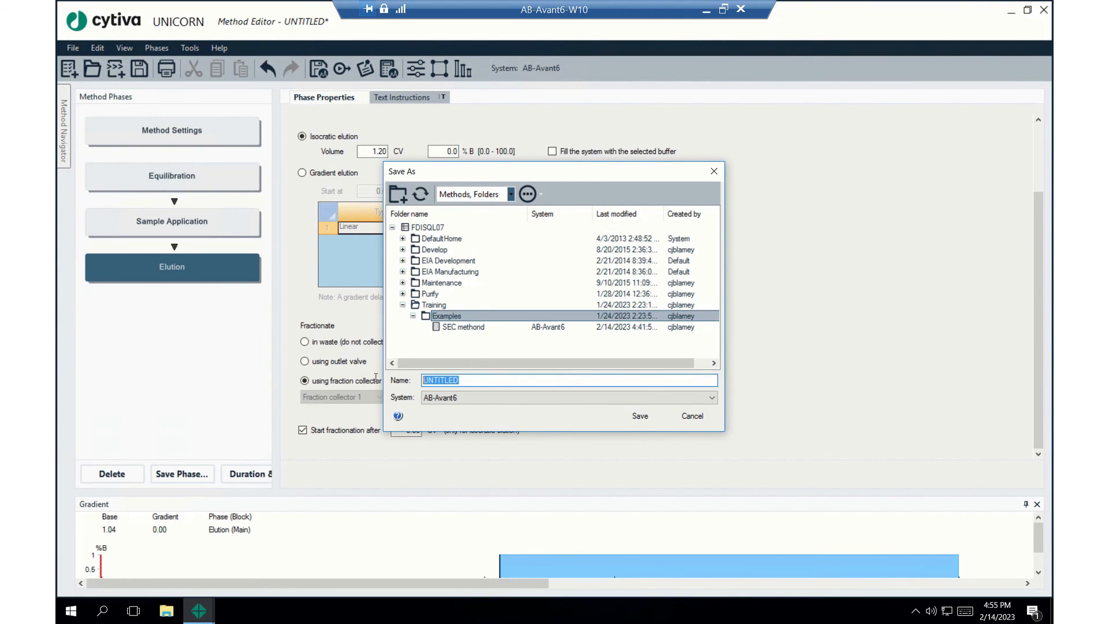
text(SEC S200 m)
text(ethod)
click(648, 415)
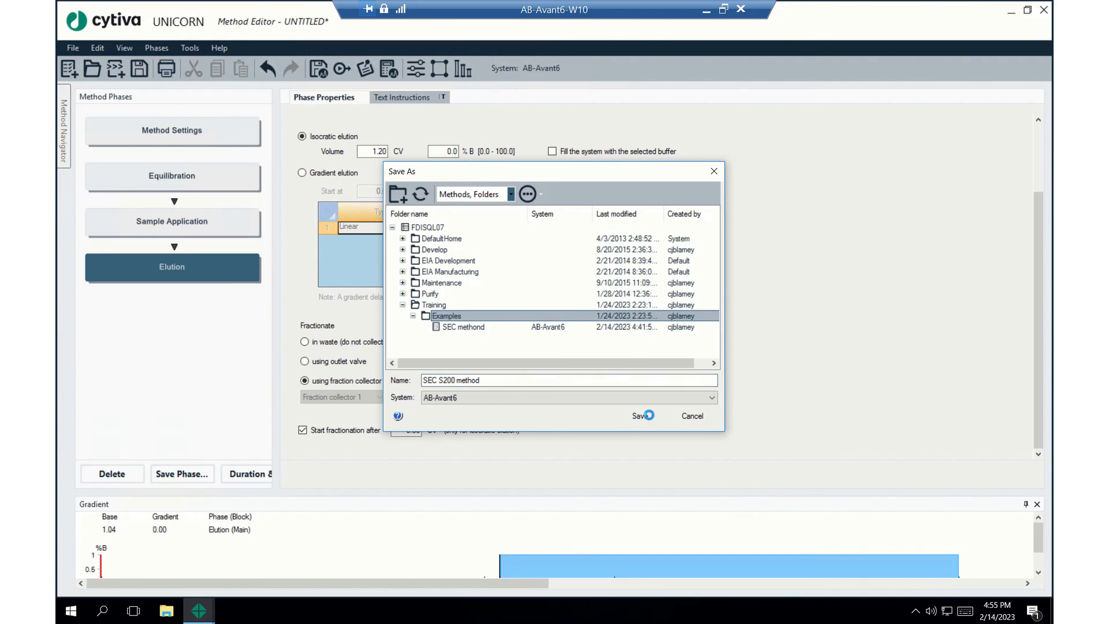